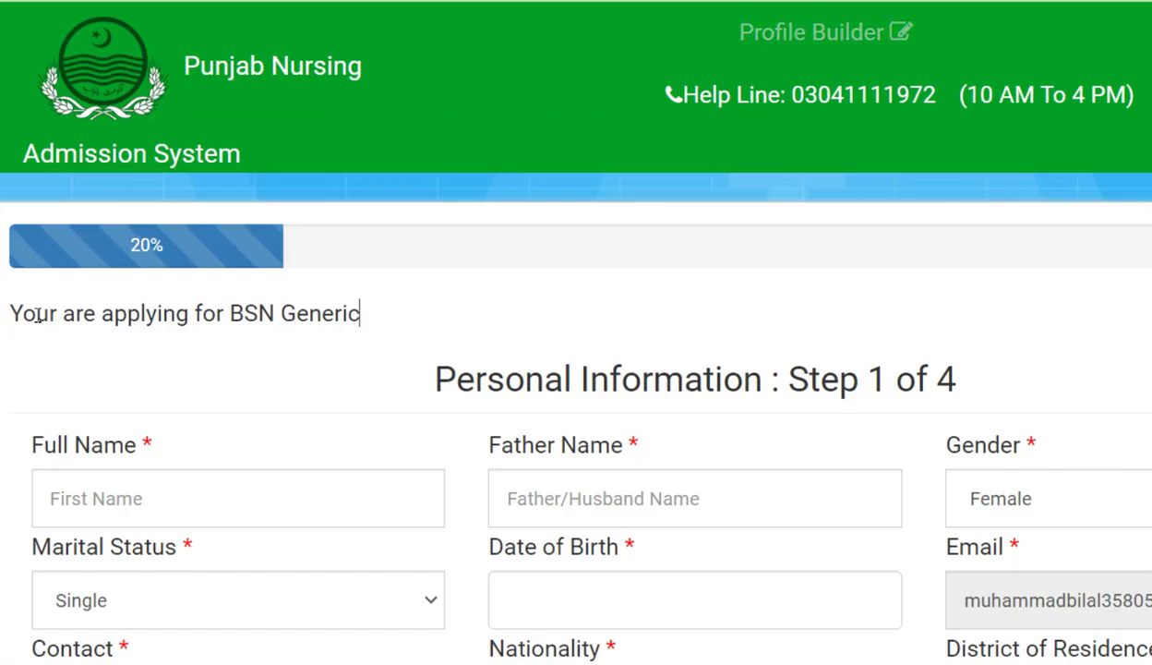
left_click_drag(36, 313, 361, 316)
left_click(490, 311)
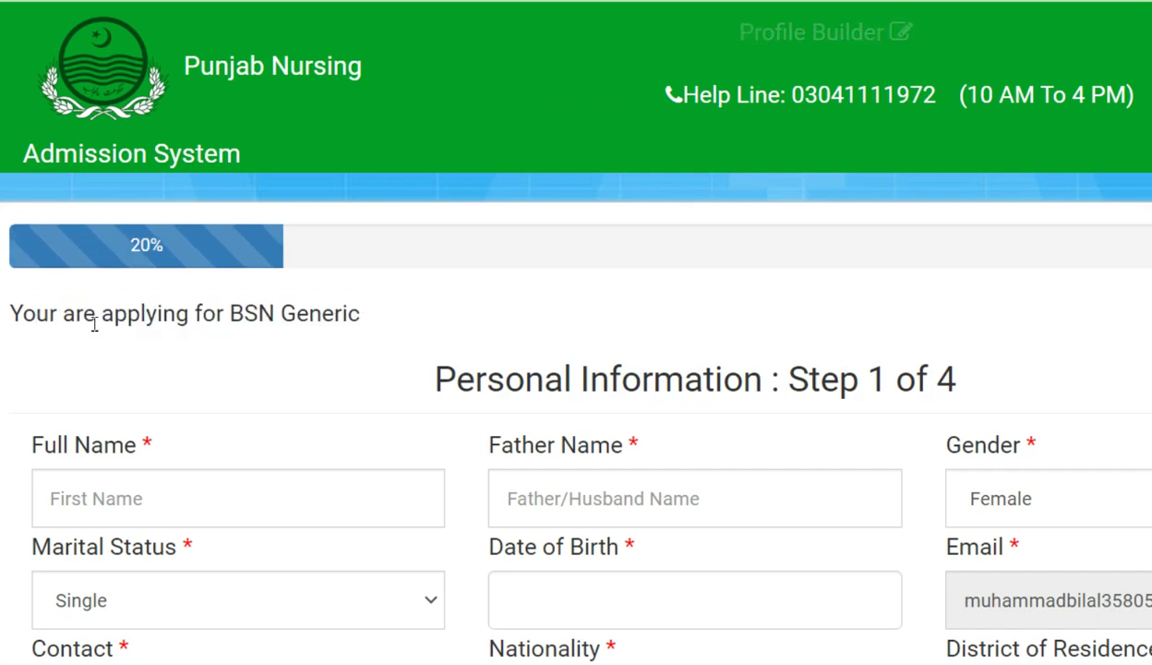
triple_click(360, 316)
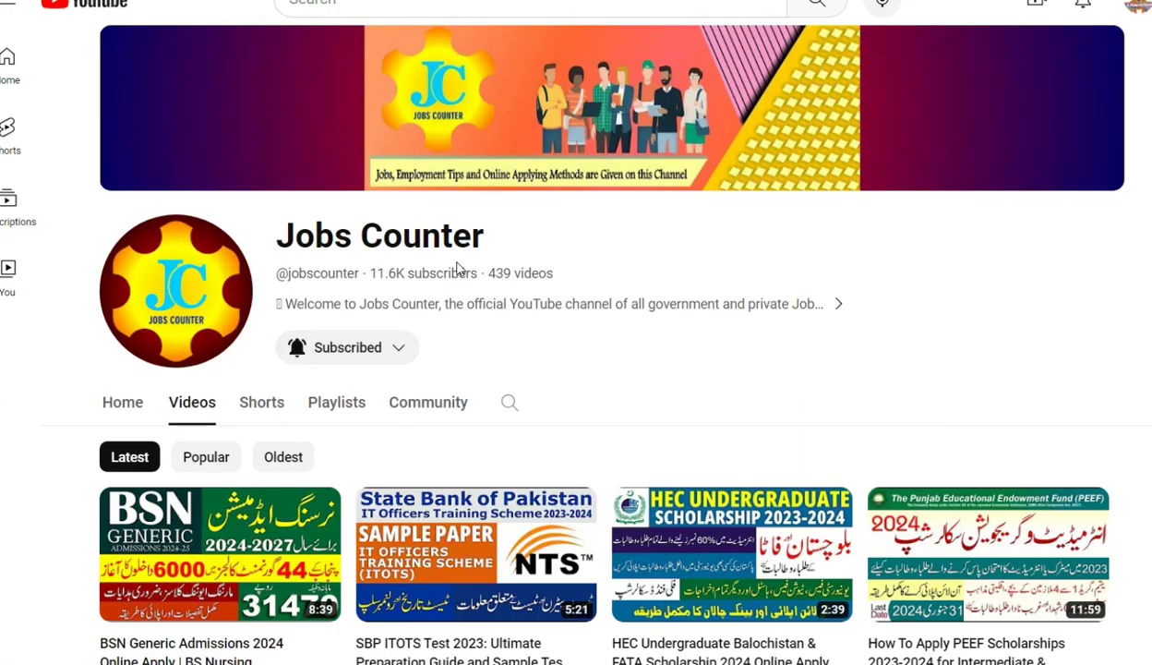
left_click_drag(486, 238, 265, 247)
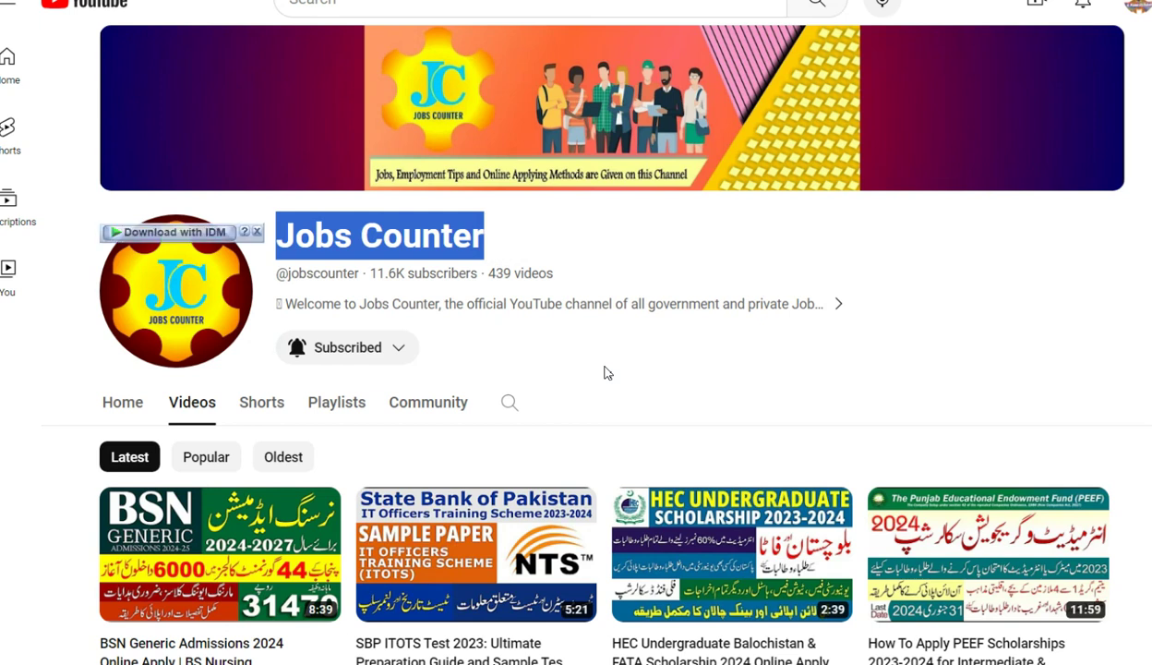
left_click(746, 226)
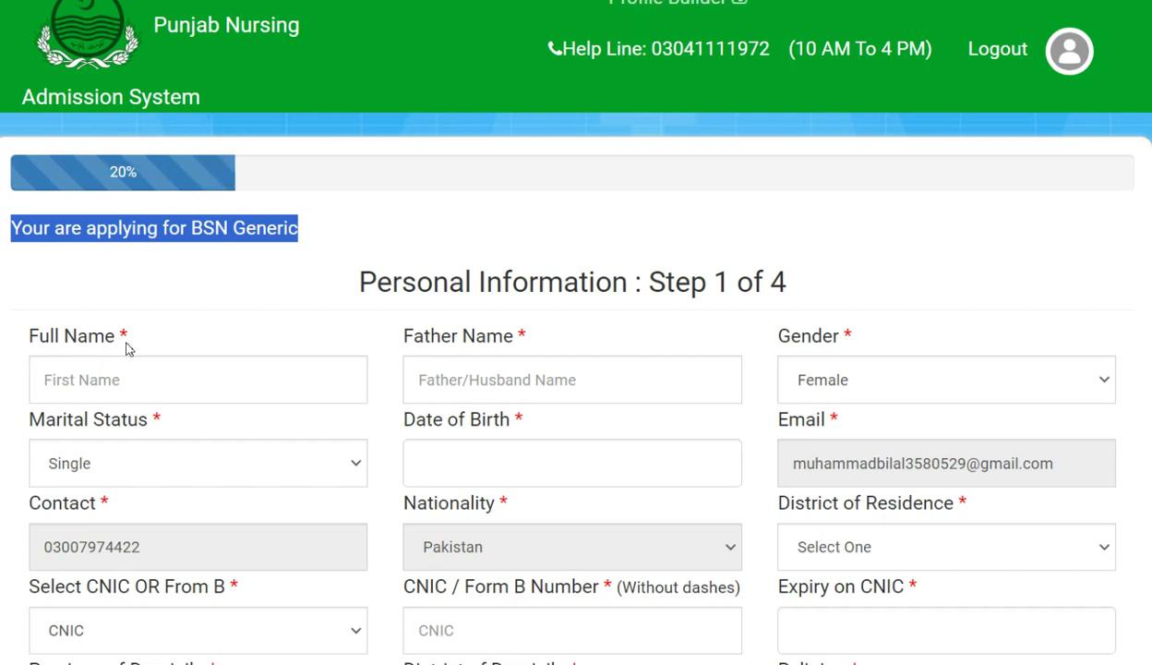
Review the required full name, father name and gender fields and the available marital status options
left_click(126, 336)
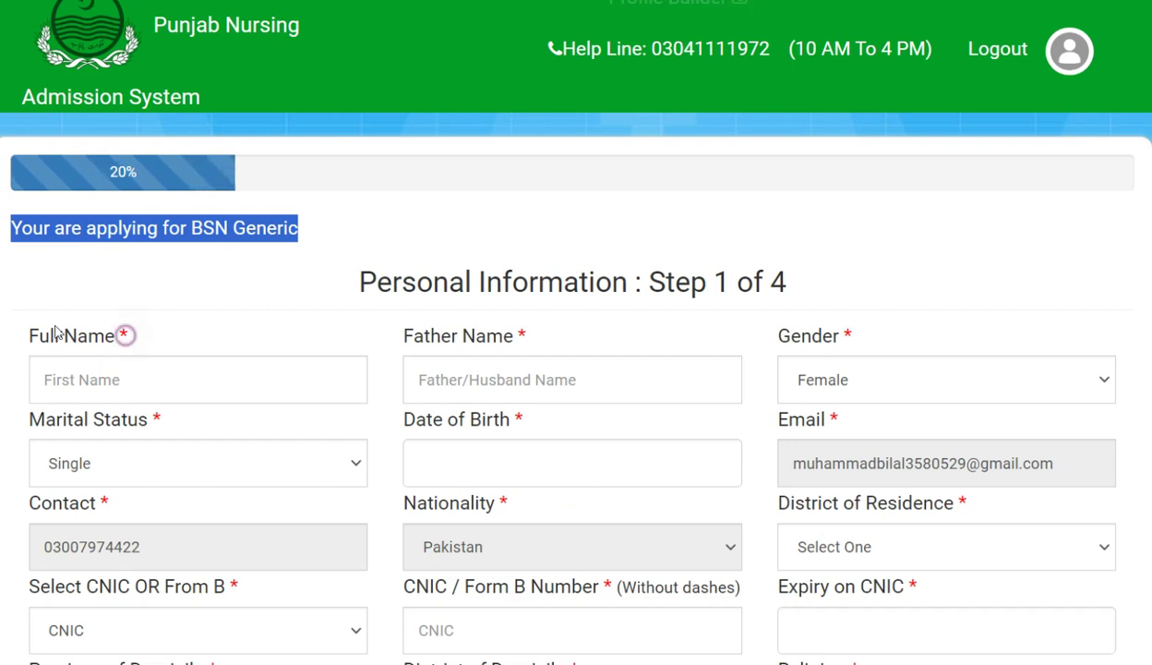
left_click_drag(56, 332, 28, 336)
left_click_drag(529, 330, 383, 341)
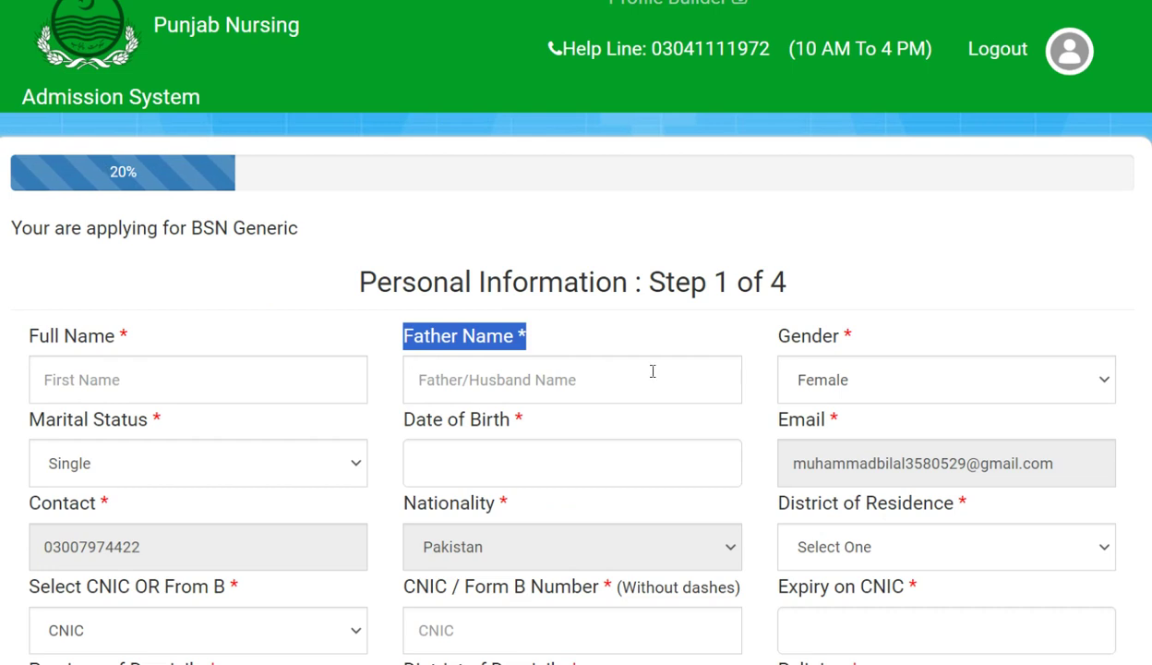
left_click_drag(845, 336, 794, 336)
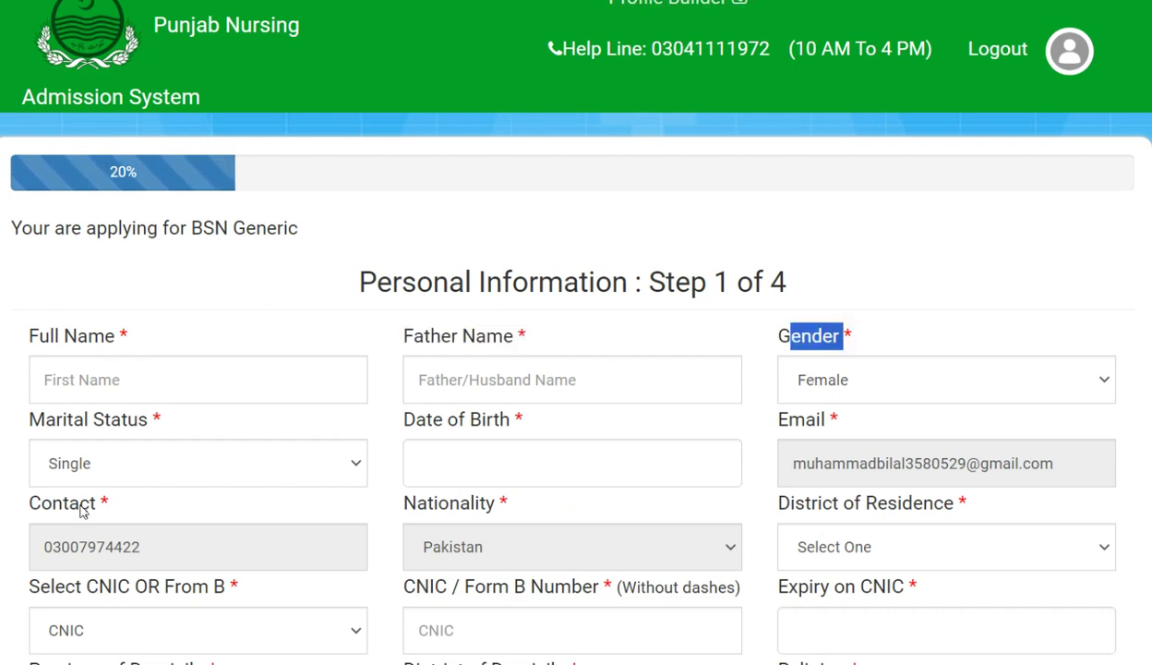
left_click(171, 462)
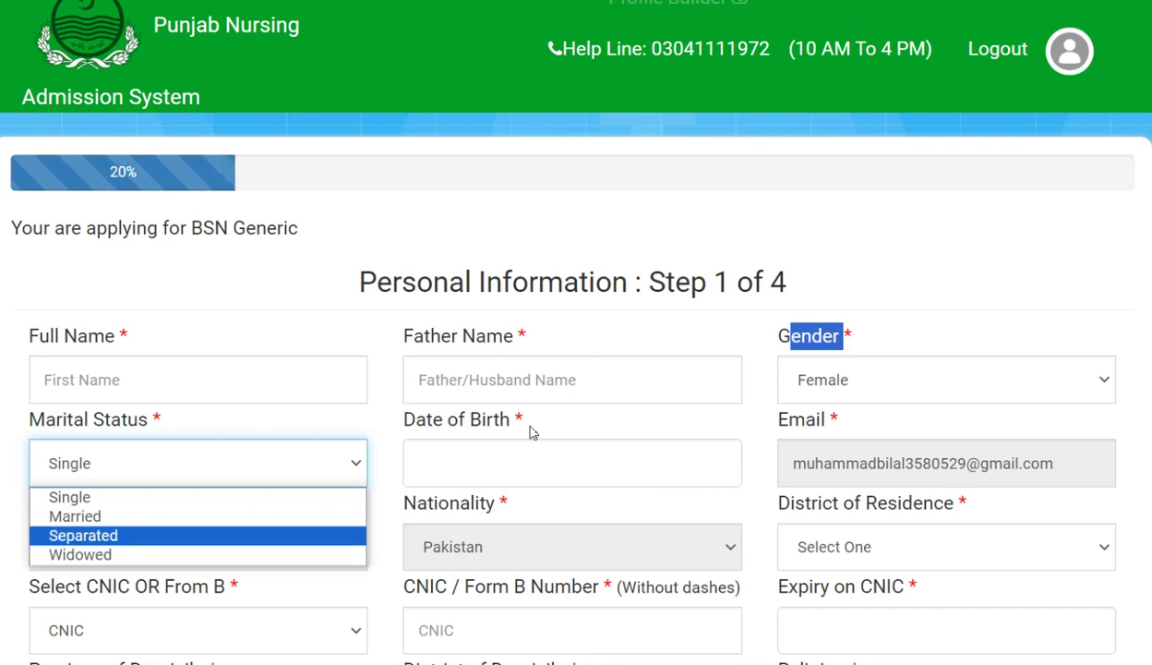
Enter the applicant's date of birth by choosing its year, month and day in the calendar
left_click(519, 467)
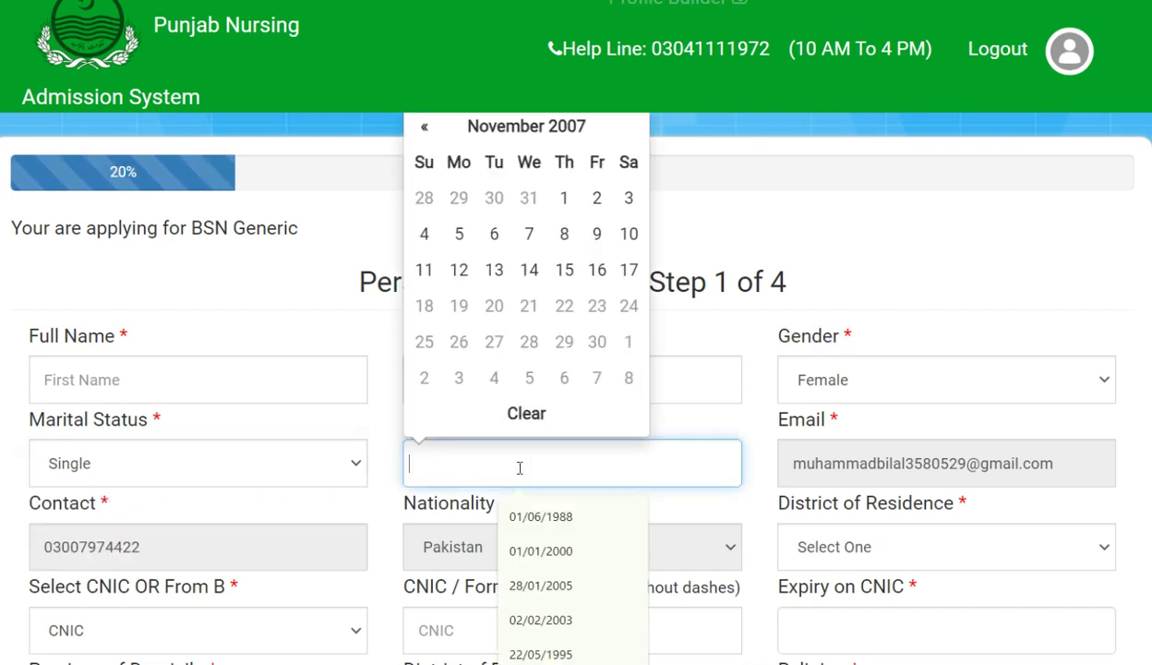
left_click(570, 125)
left_click(523, 168)
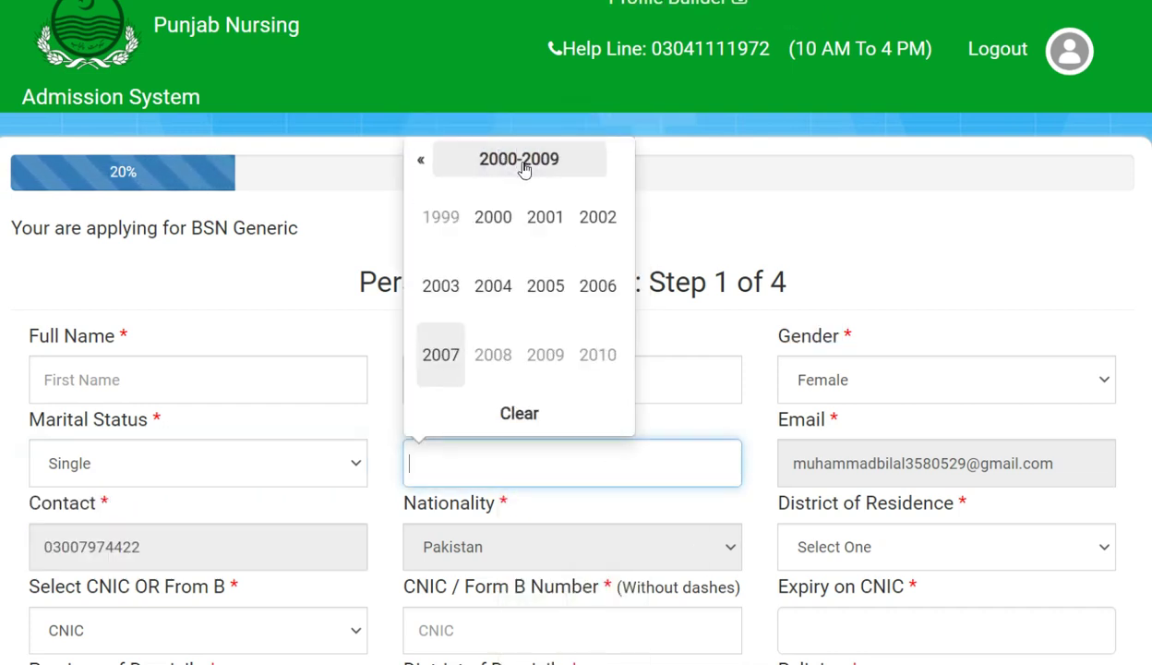
left_click(420, 159)
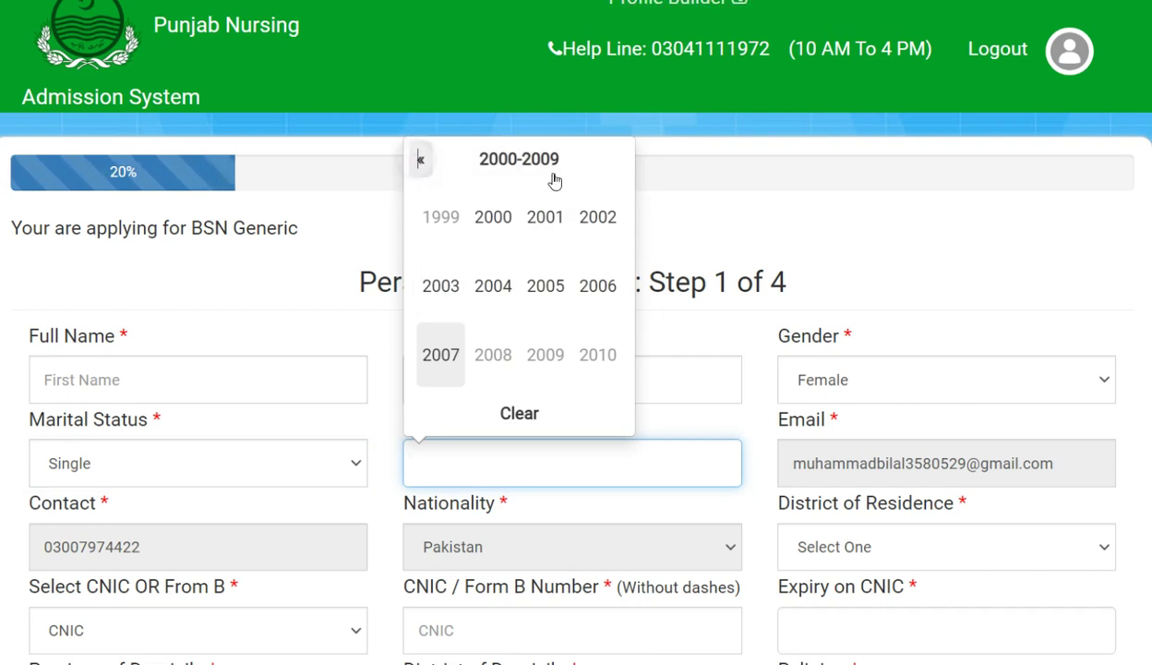
left_click(615, 162)
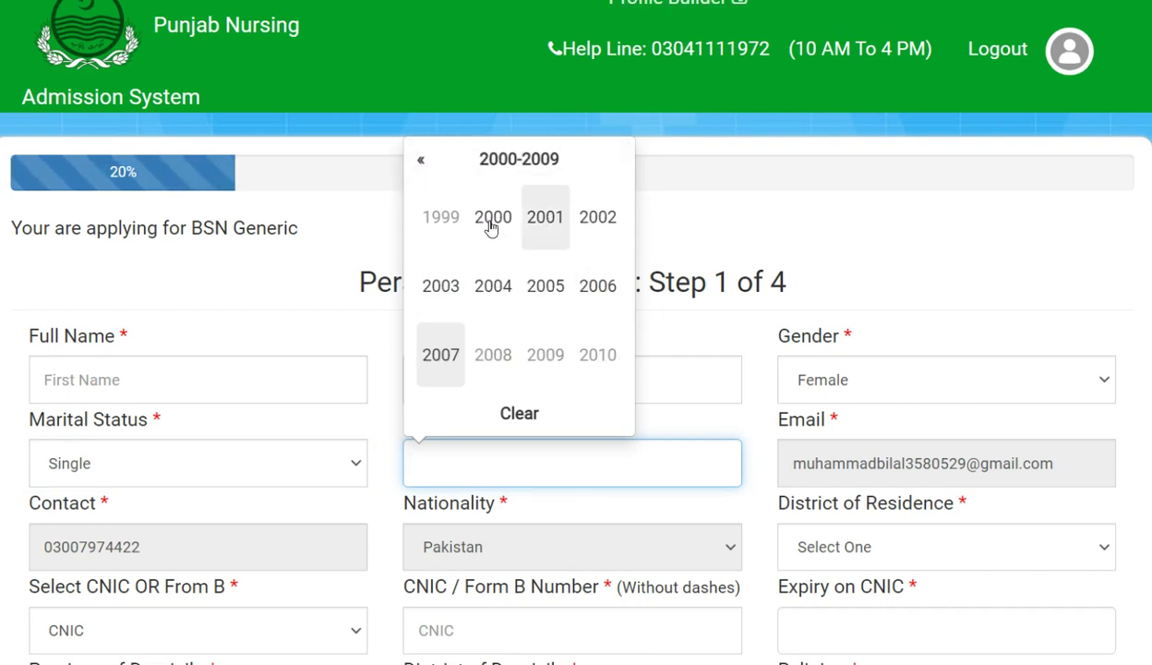
left_click(493, 286)
left_click(494, 285)
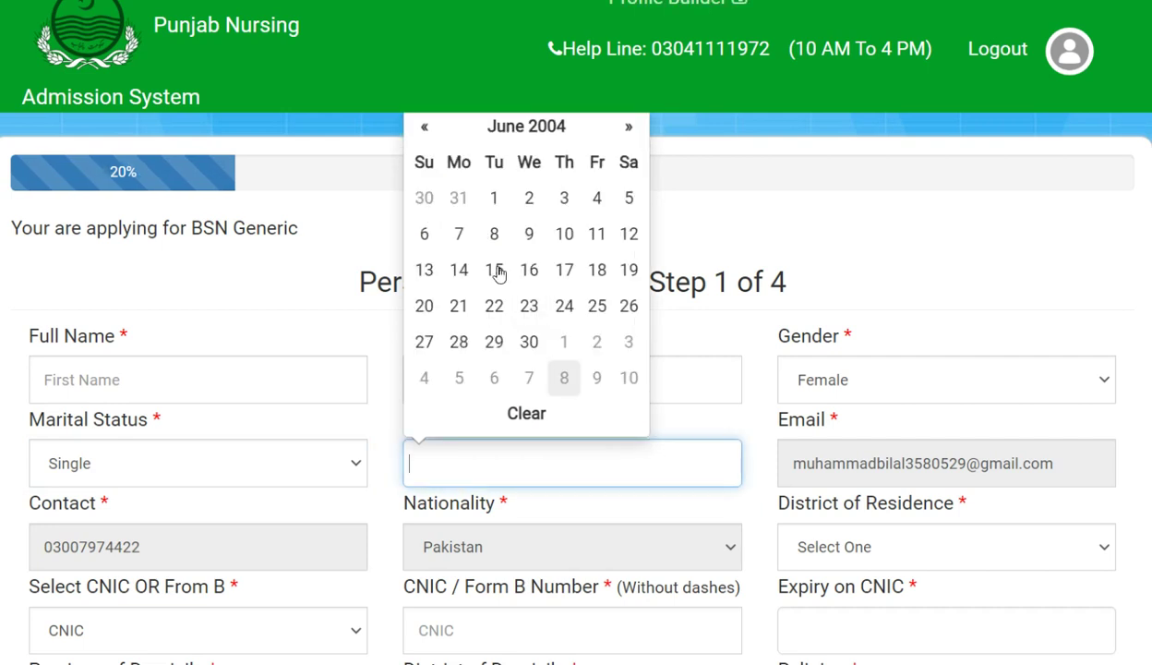
left_click(495, 270)
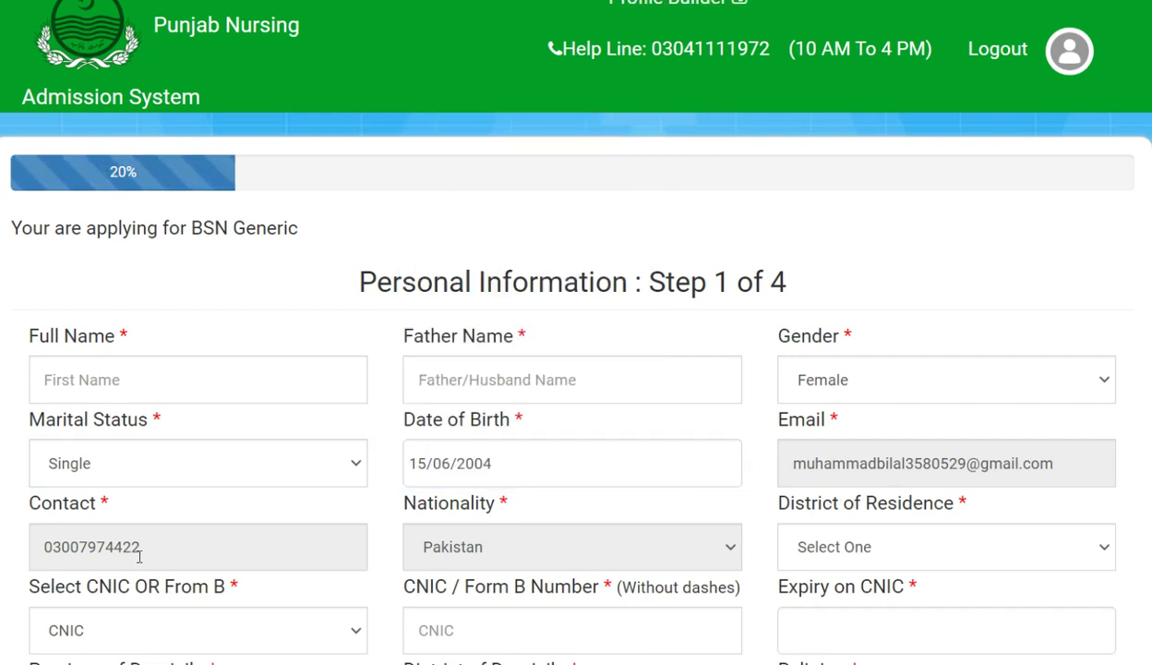
Set the district of residence to Dera Ghazi Khan and keep CNIC as the identity document type
left_click(872, 544)
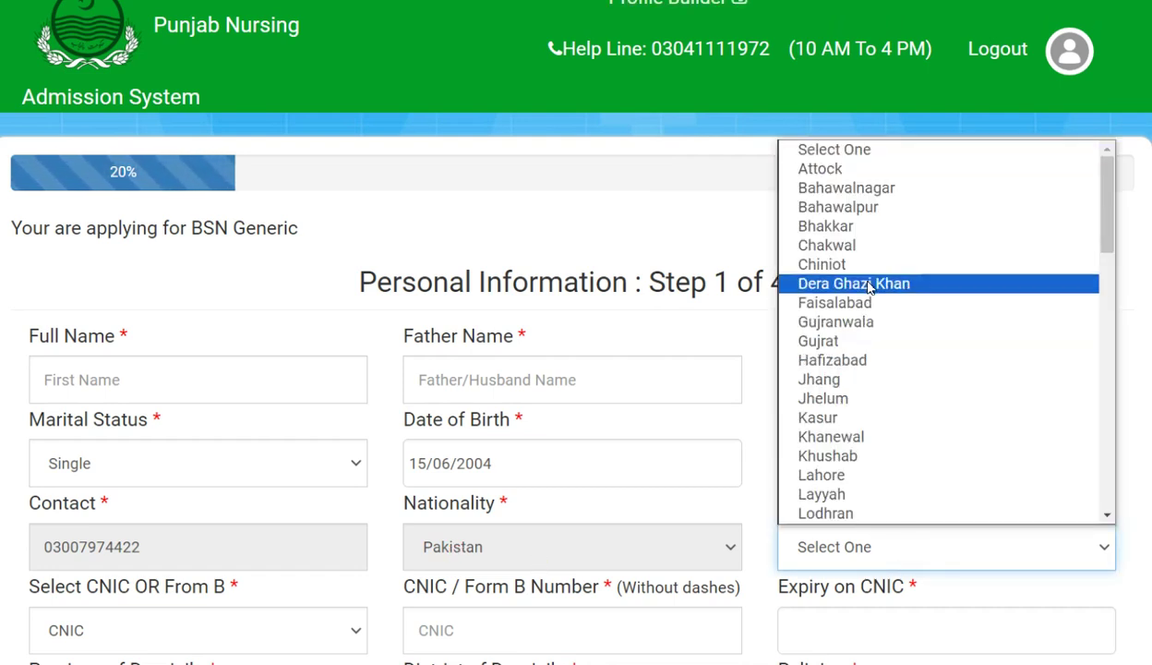
left_click(868, 284)
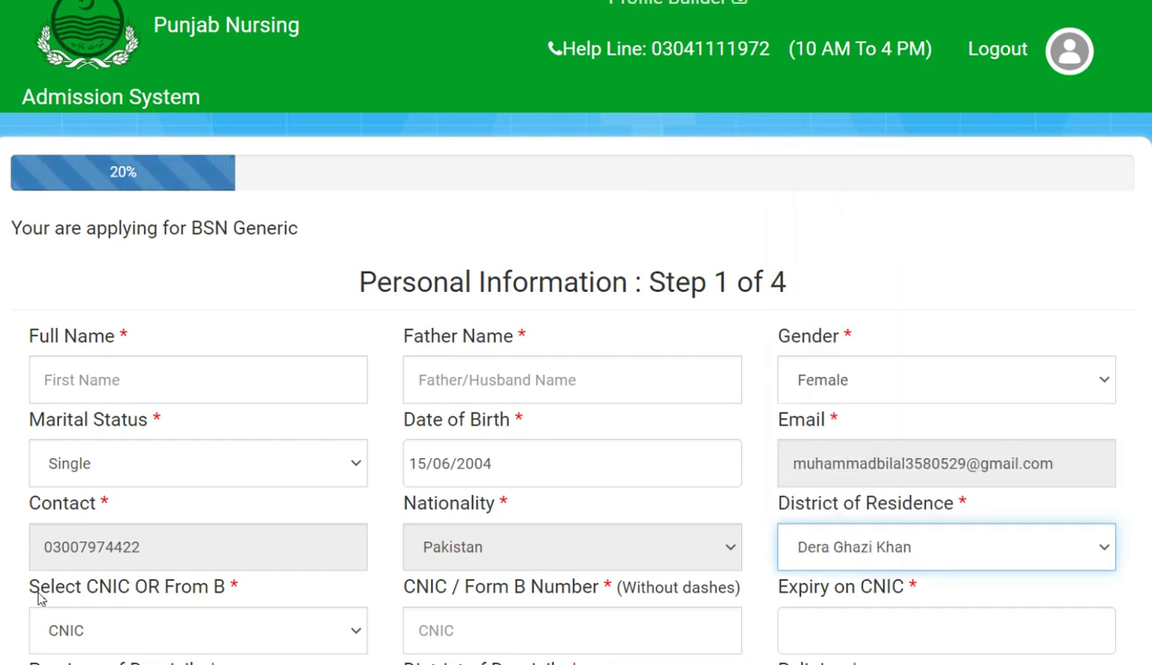
left_click_drag(234, 587, 31, 587)
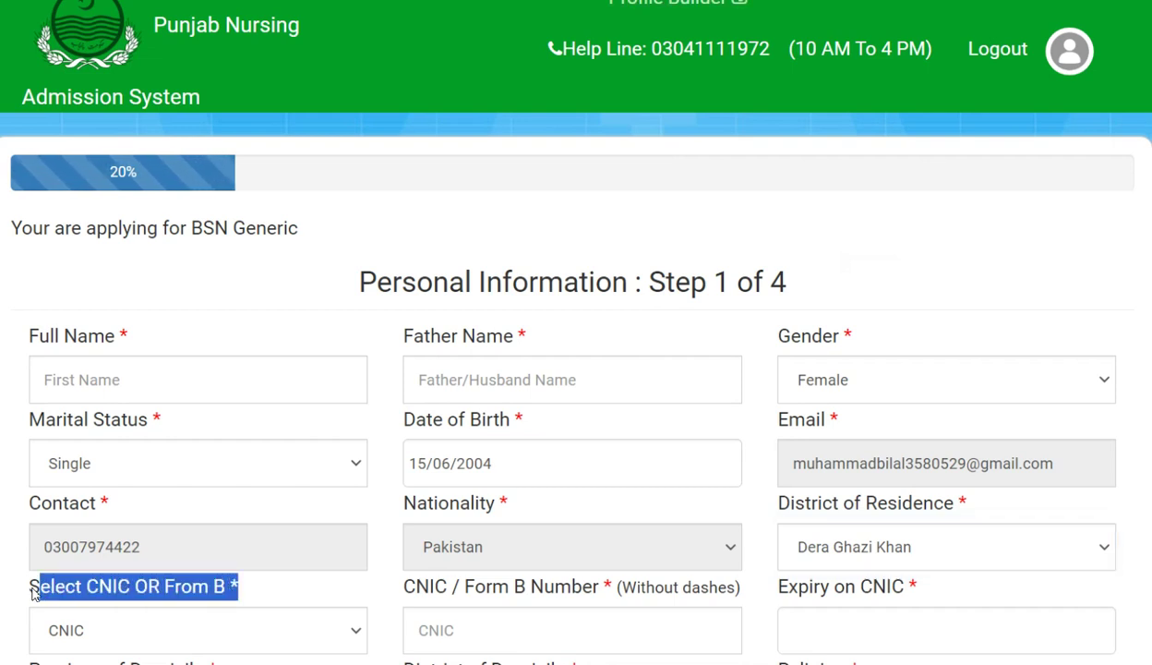
left_click(154, 639)
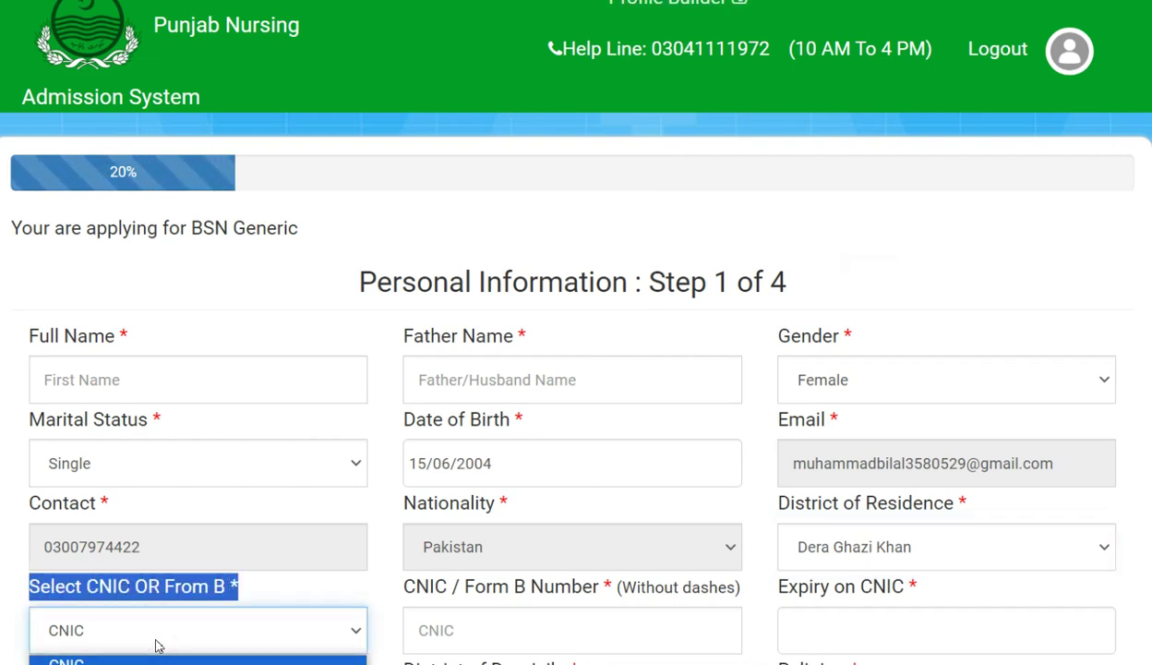
left_click(157, 646)
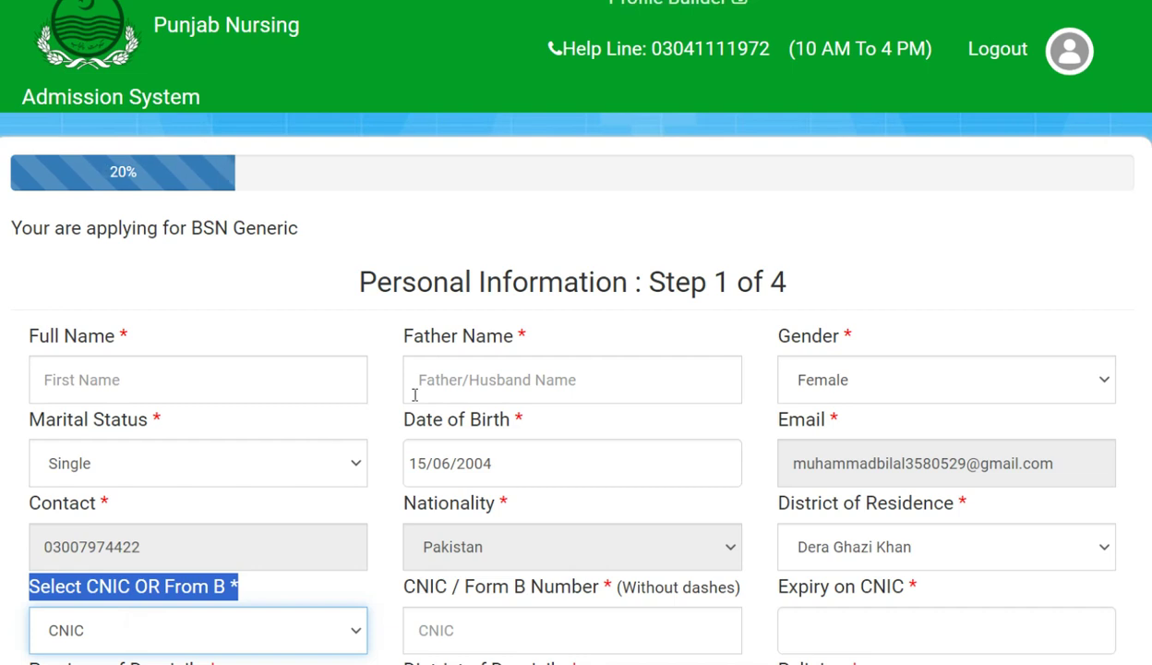
Switch the identity document type to Form B and review the Form B and domicile picture upload fields
scroll(549, 551, "down", 6)
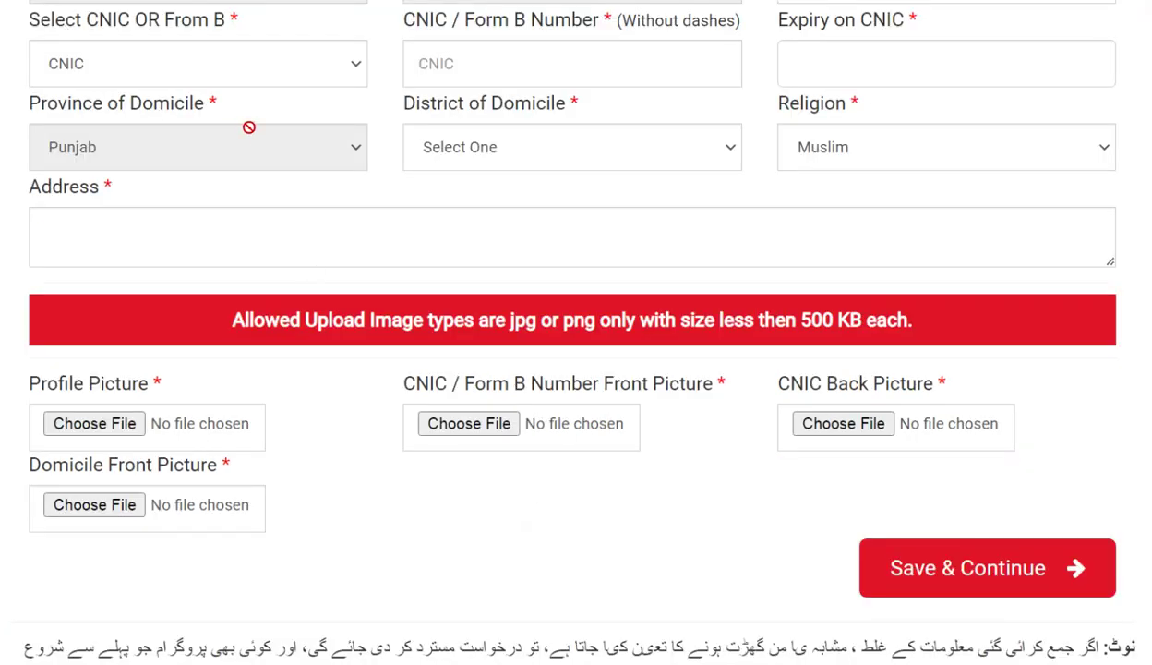
left_click(296, 75)
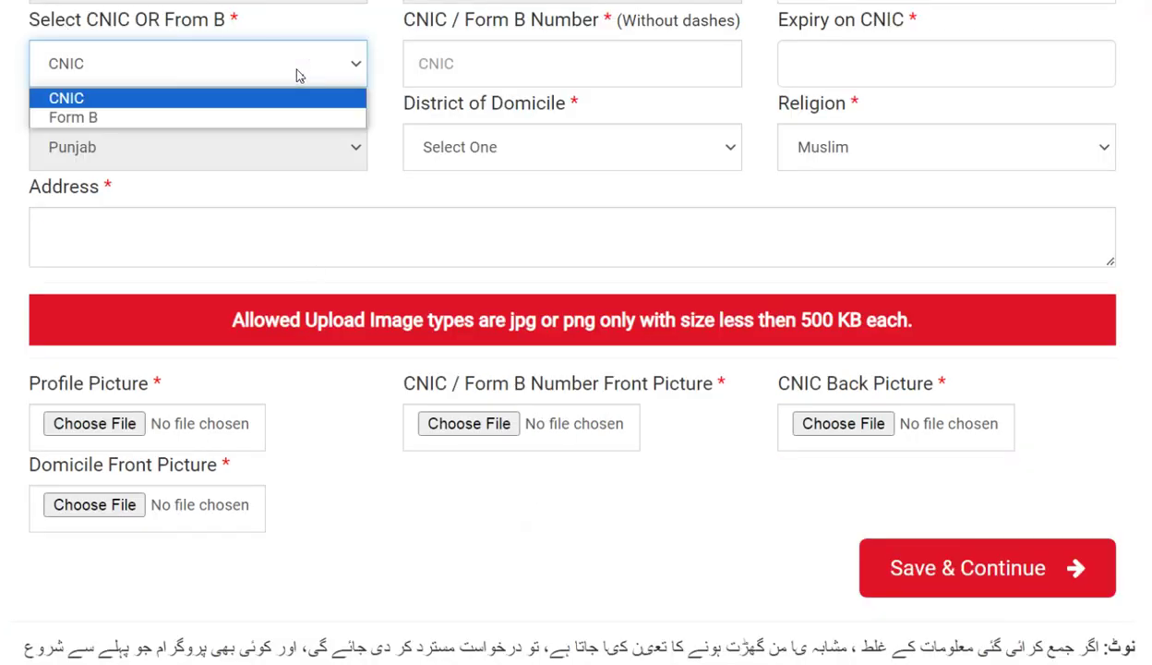
left_click(269, 116)
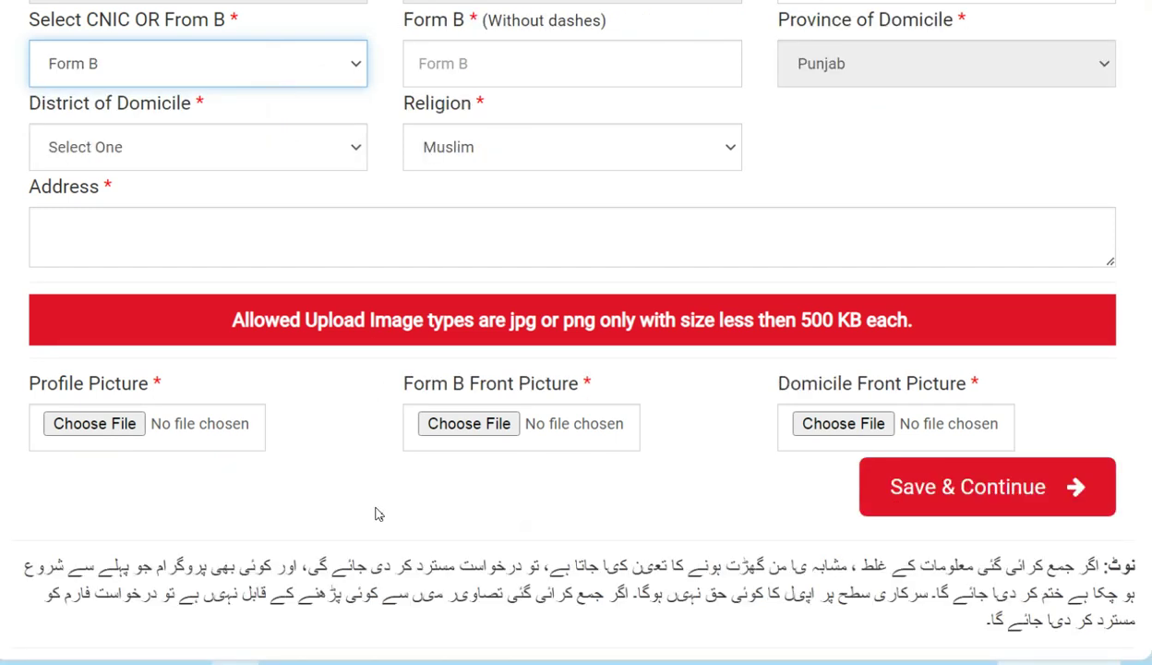
left_click(601, 382)
left_click_drag(543, 382, 402, 371)
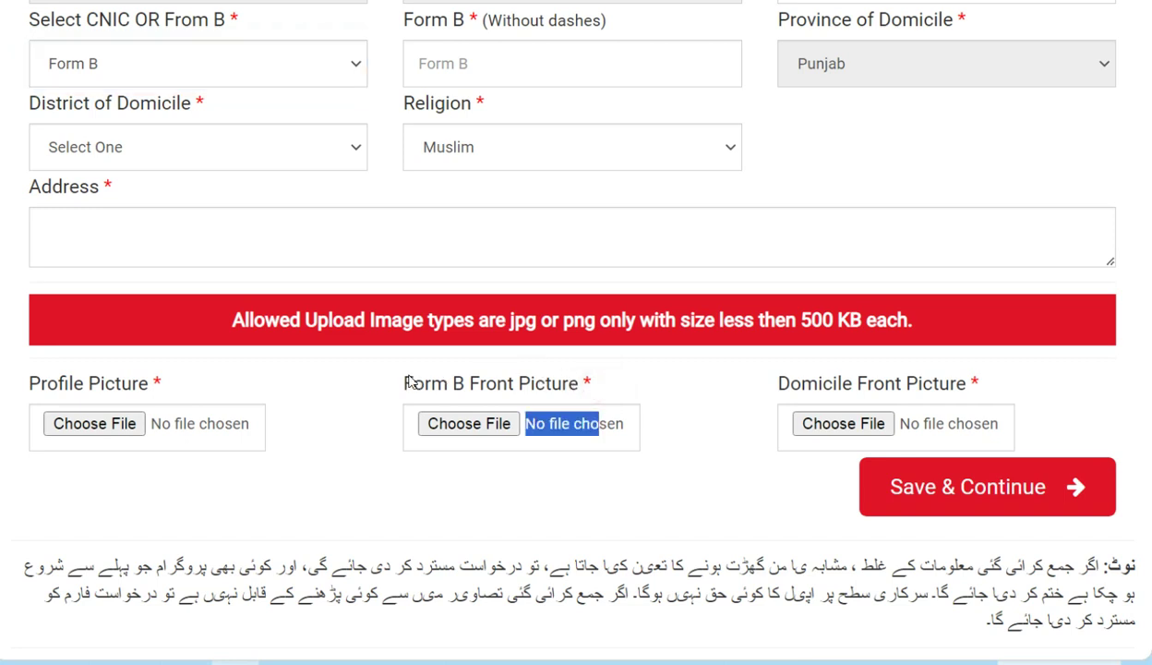
left_click_drag(508, 386, 429, 384)
left_click_drag(964, 386, 841, 386)
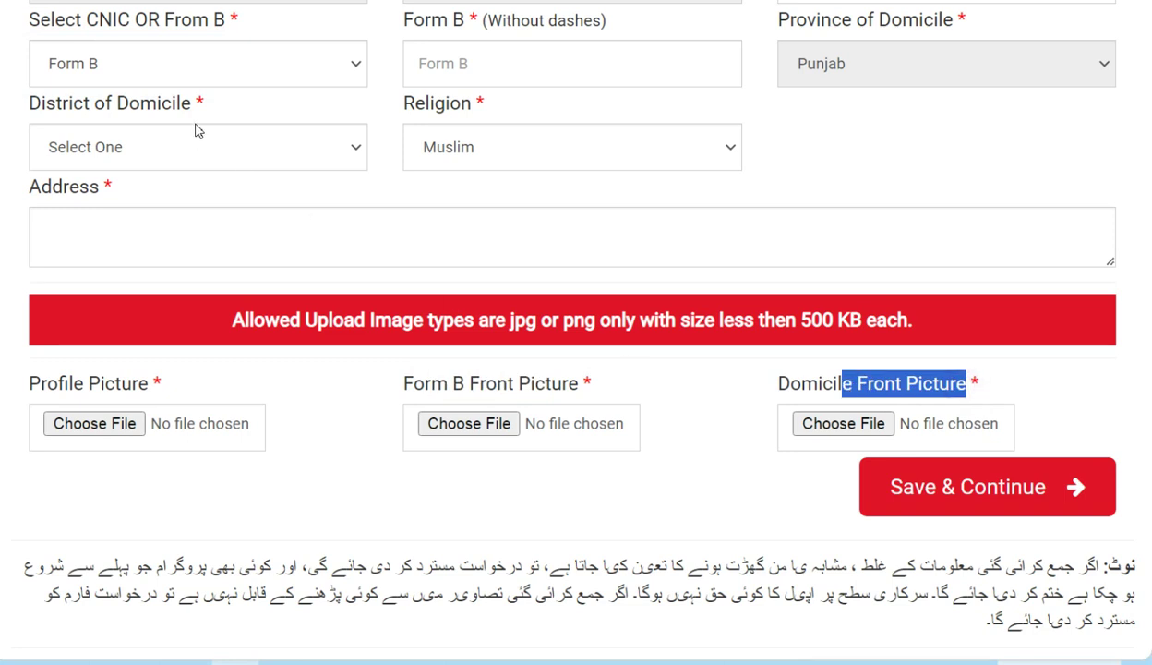
Set the identity document type back to CNIC and check the CNIC picture upload fields
left_click(214, 67)
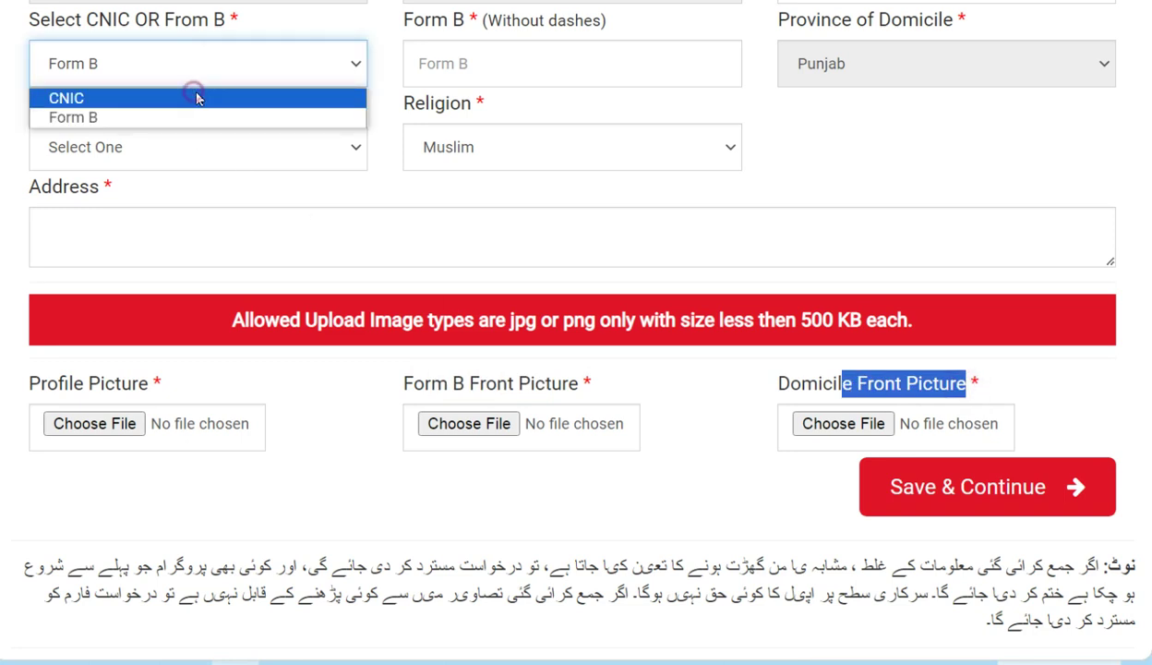
left_click(194, 96)
left_click_drag(390, 383, 900, 424)
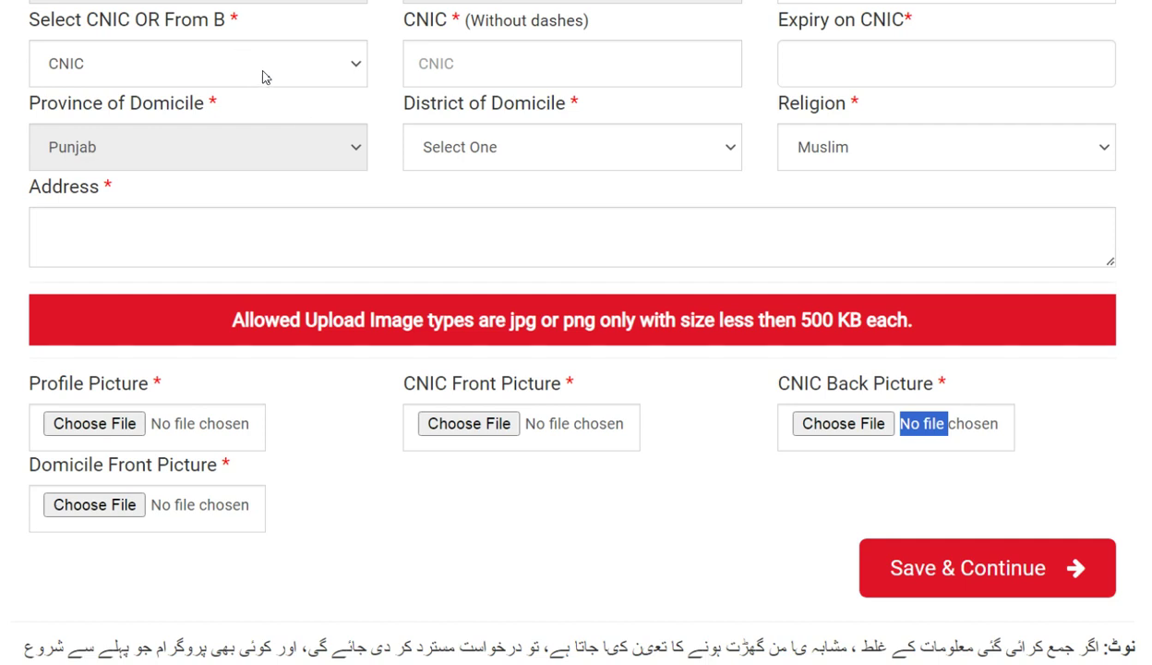
Set the district of domicile to Jhang and the CNIC expiry date to 04/11/2023
left_click(532, 65)
left_click(903, 74)
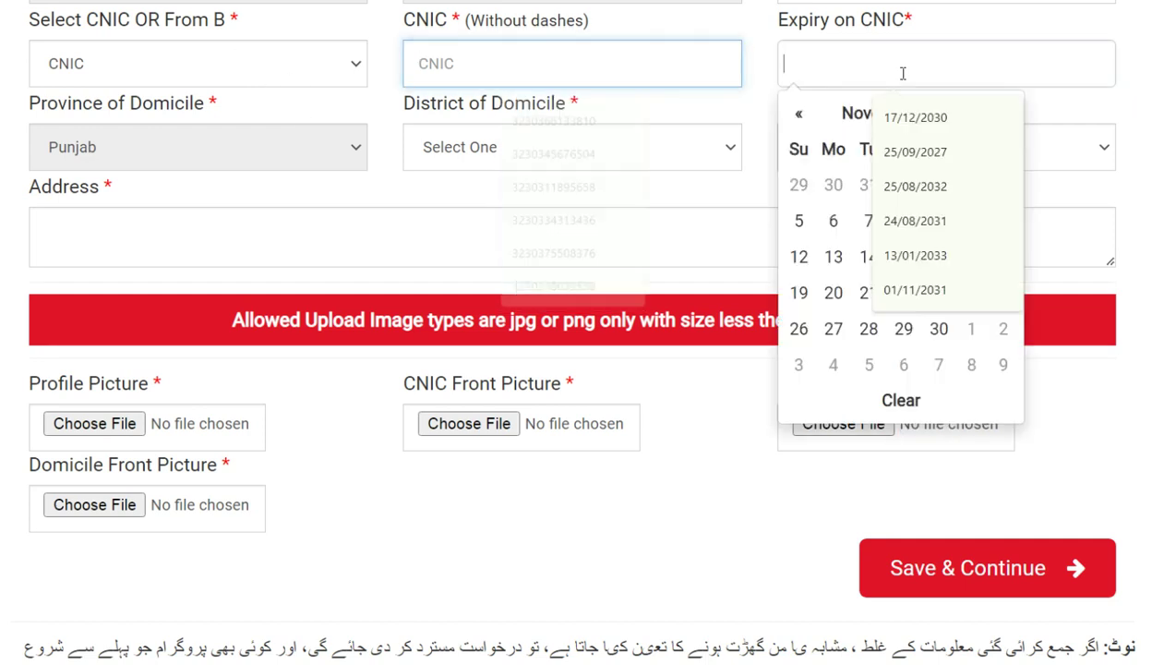
left_click(355, 233)
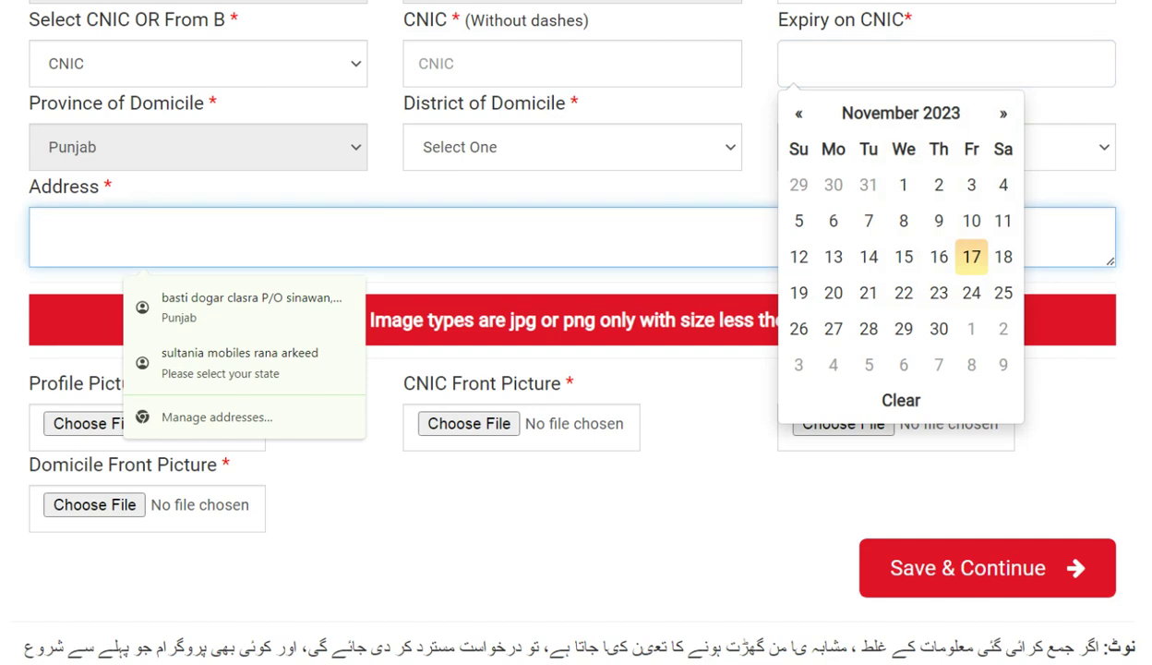
left_click(560, 187)
left_click(533, 142)
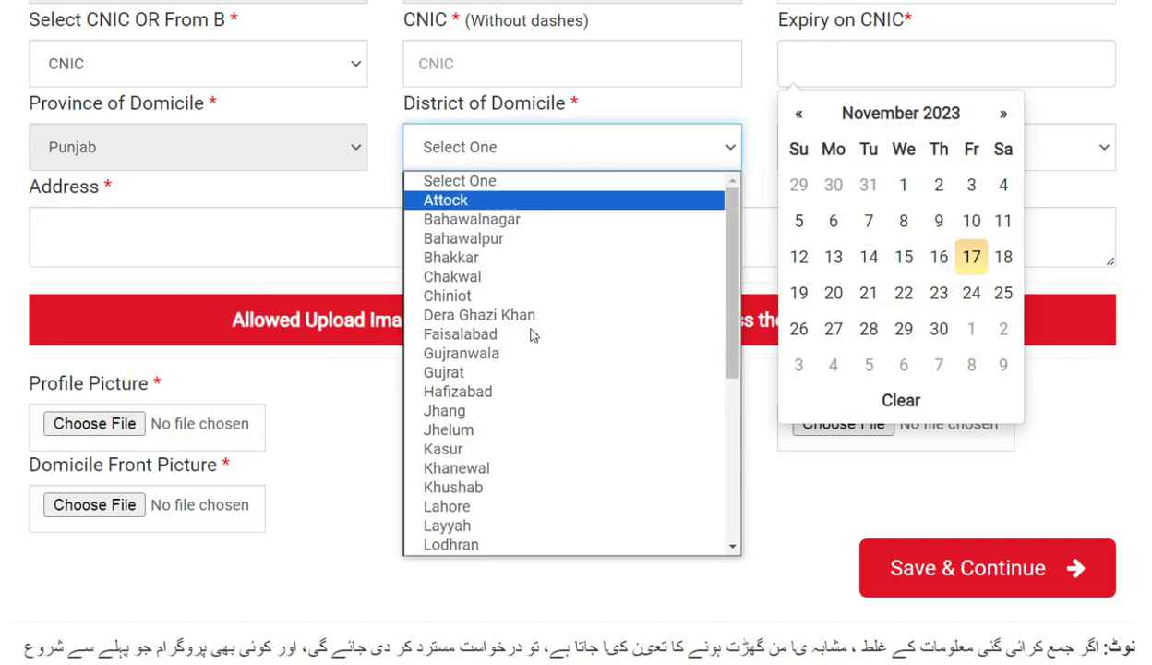
left_click(534, 411)
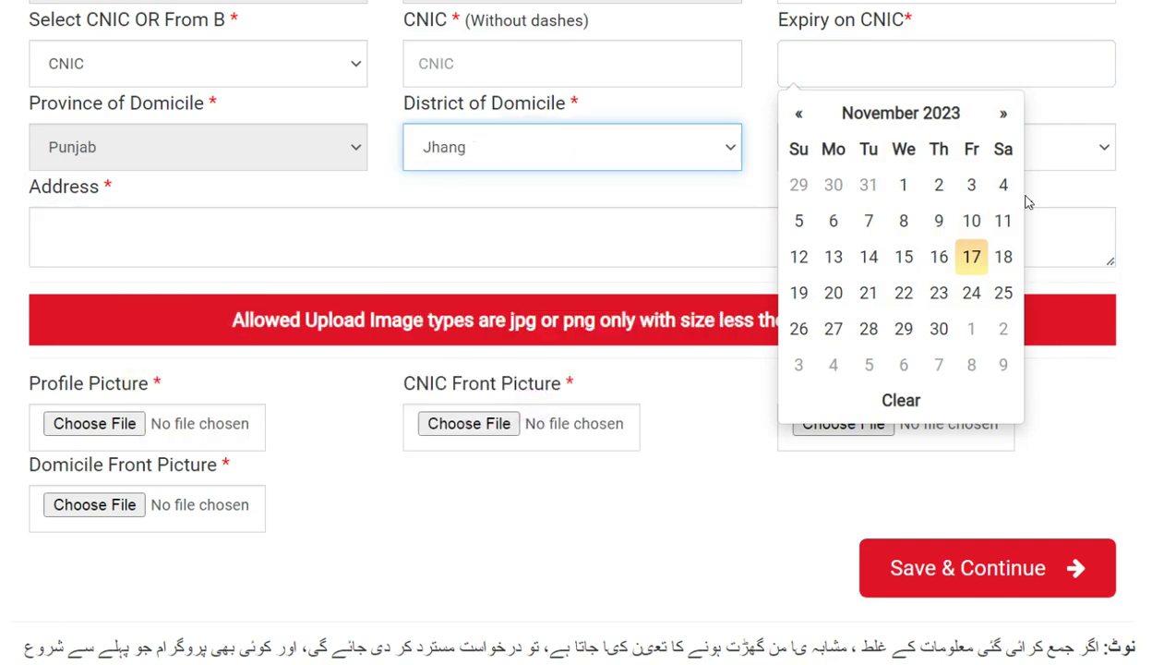
left_click(1003, 185)
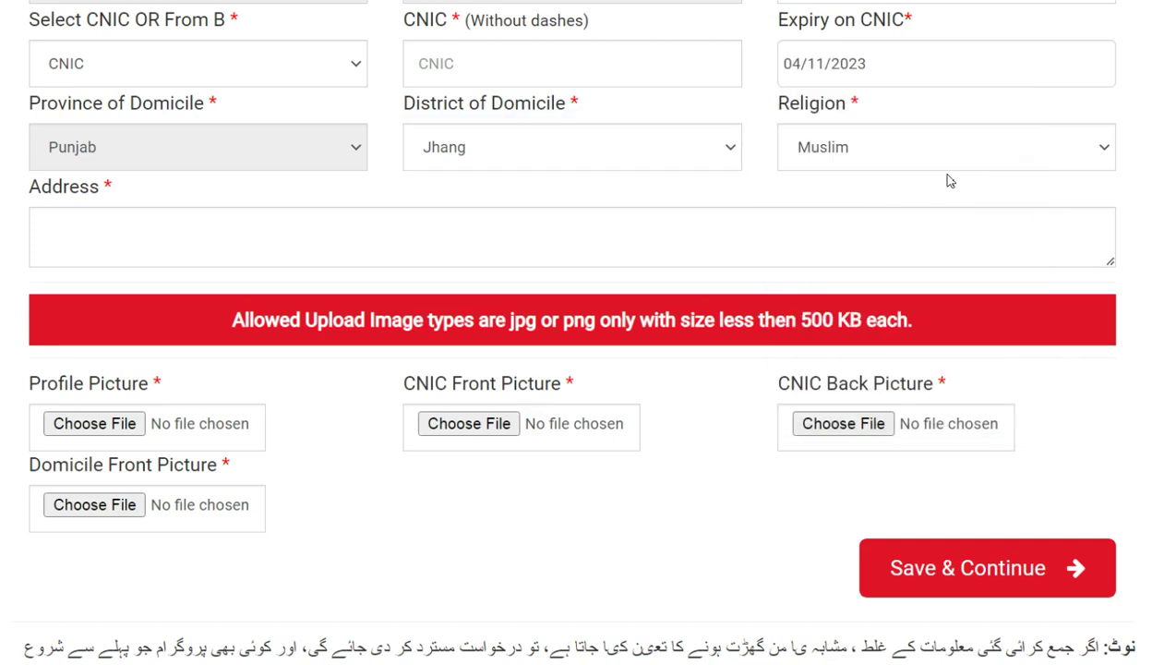
Review the address field and the required profile, CNIC front and CNIC back picture uploads
left_click_drag(115, 194, 51, 189)
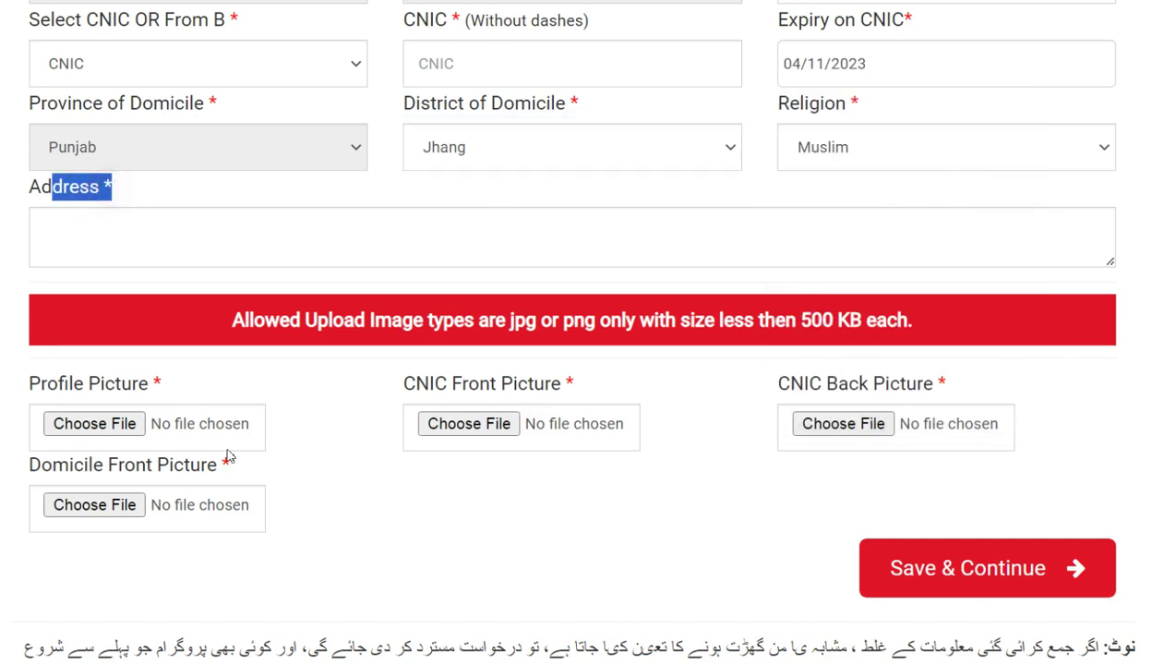
left_click(342, 530)
scroll(401, 510, "down", 1)
scroll(401, 510, "down", 1)
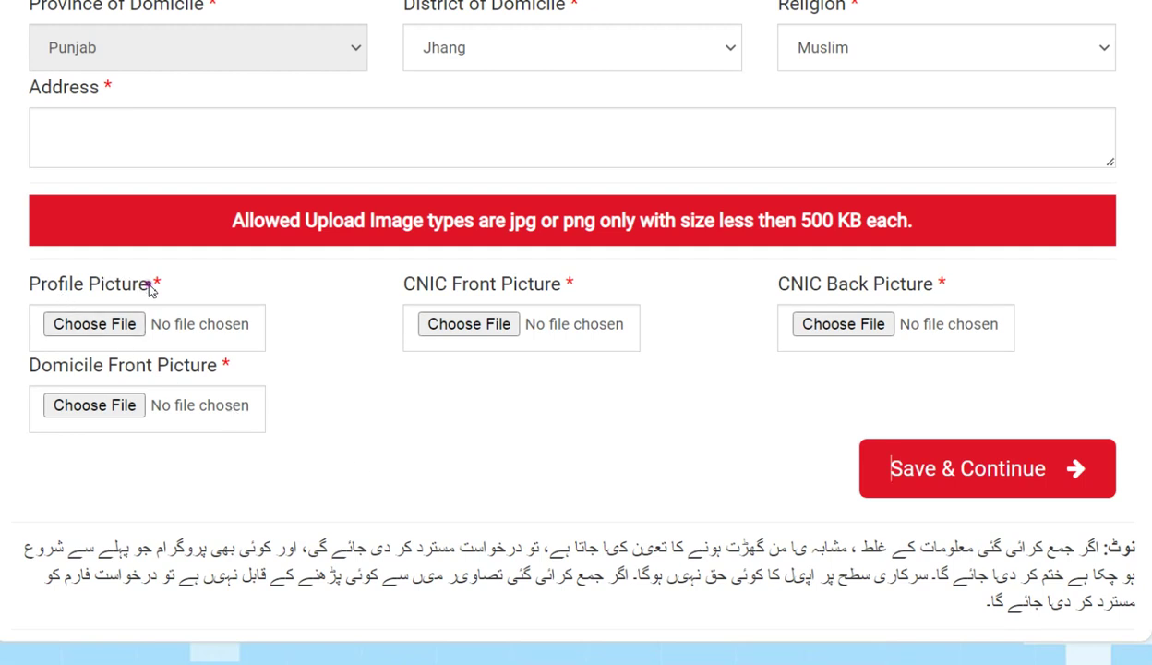
left_click_drag(152, 284, 46, 288)
left_click_drag(581, 324, 524, 324)
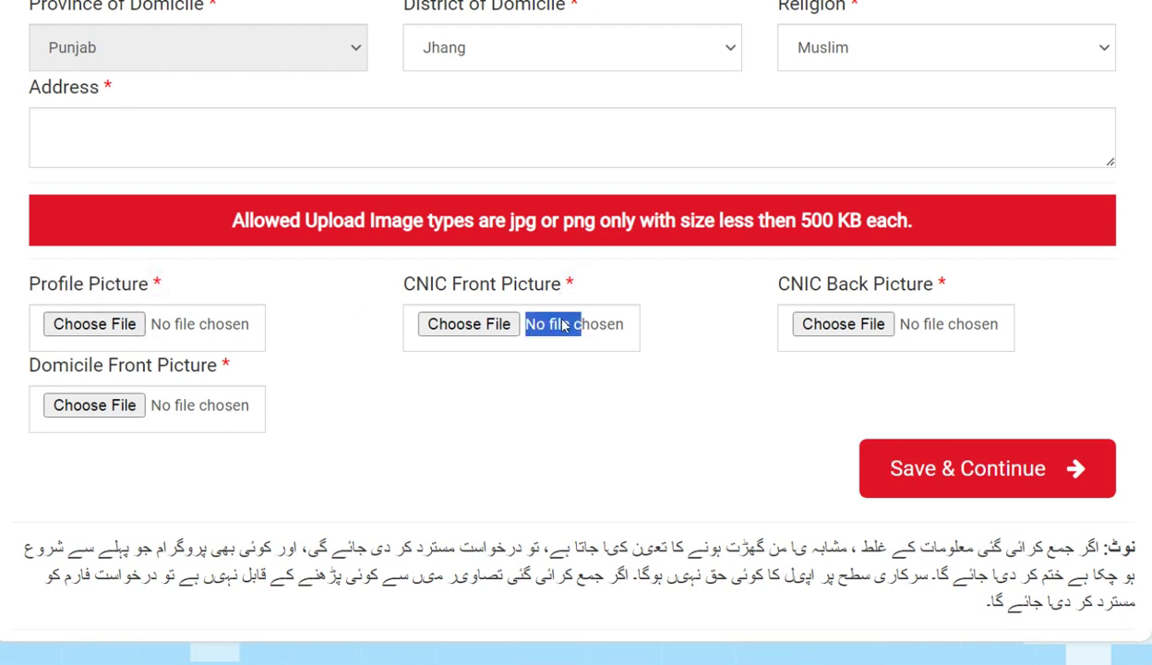
left_click_drag(956, 324, 899, 324)
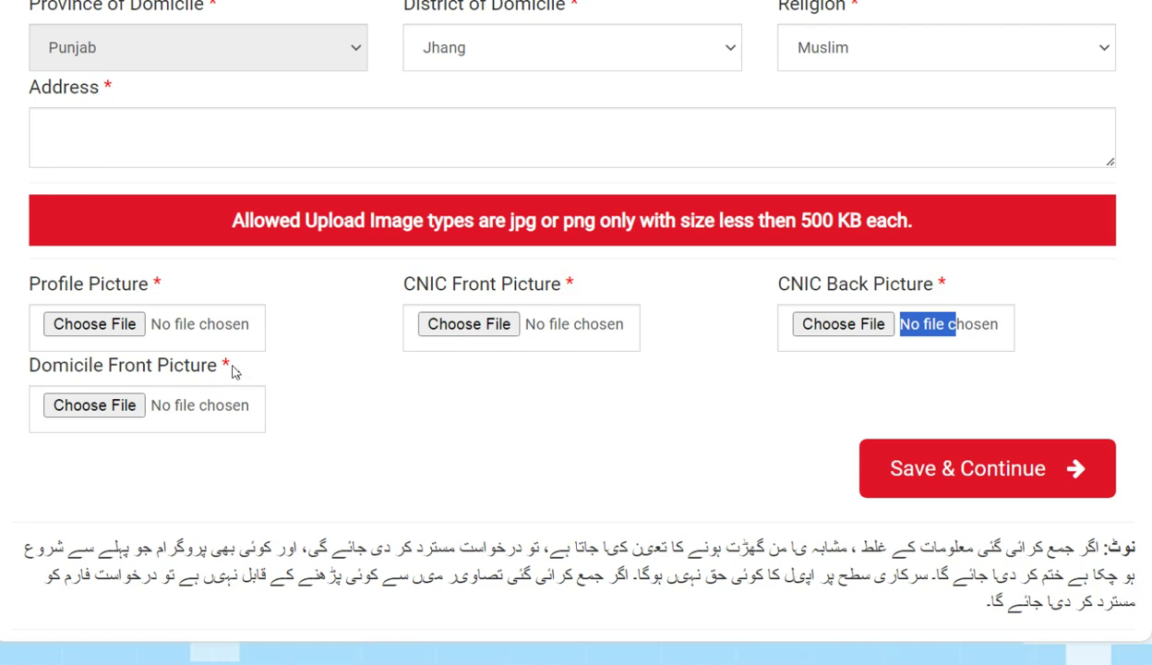
Review the domicile front picture upload field and the allowed image types and size limit
left_click_drag(233, 406, 150, 406)
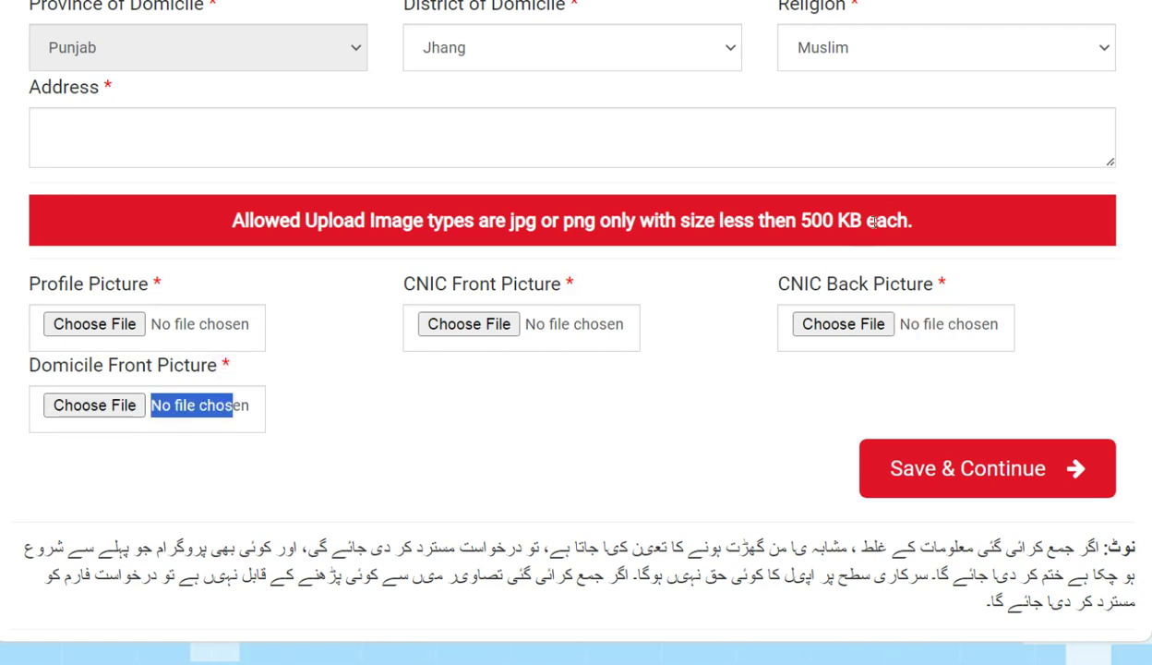
left_click_drag(913, 219, 653, 219)
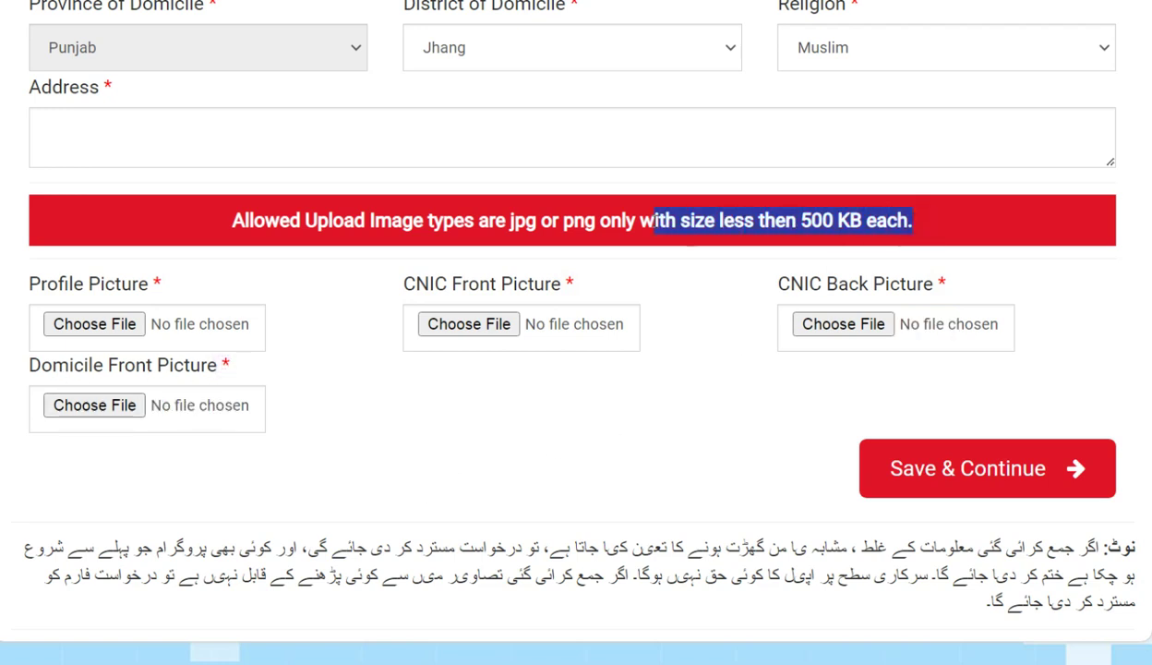
left_click_drag(509, 219, 550, 222)
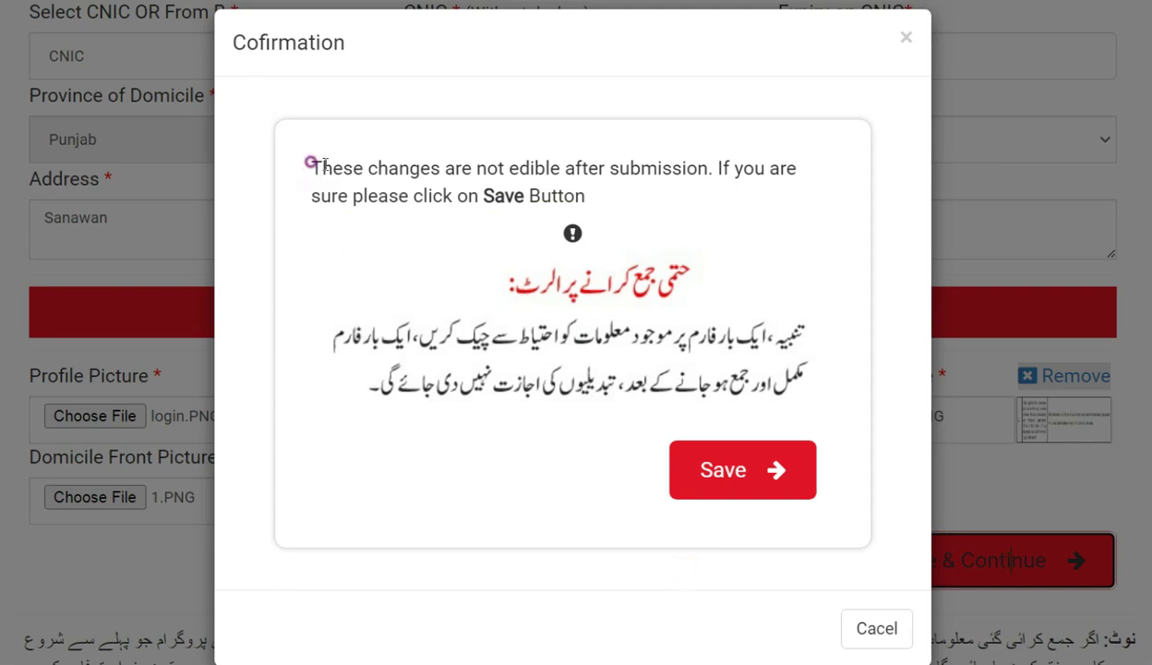
Read the confirmation notice about edits after submission and save the personal information
left_click_drag(308, 163, 618, 195)
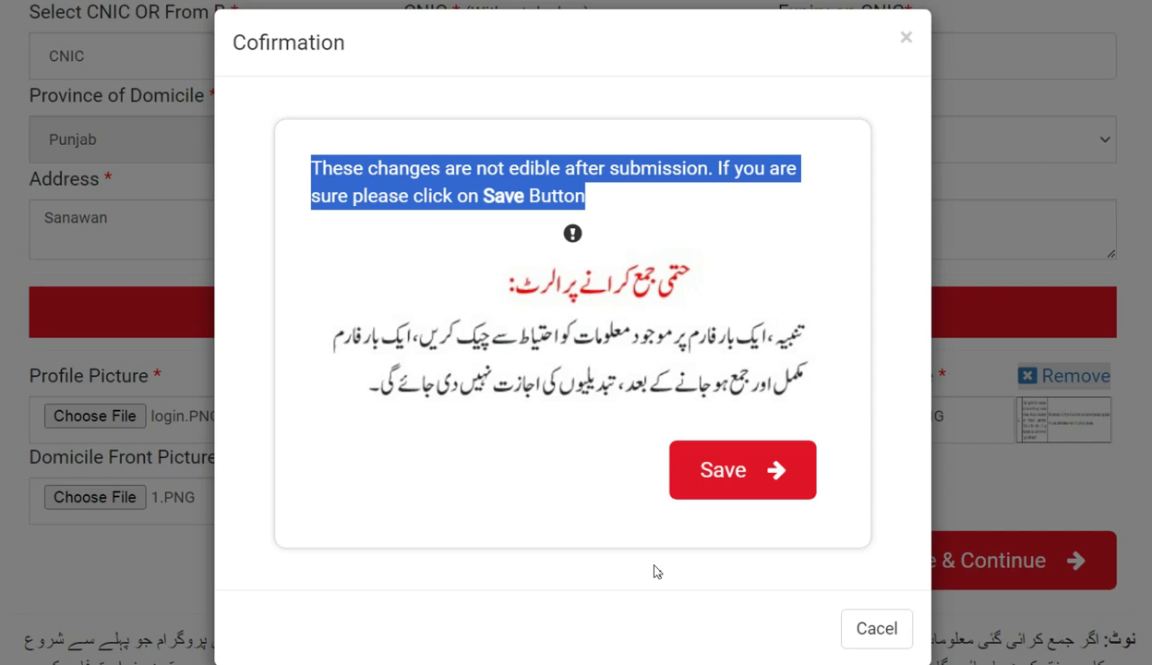
left_click(773, 469)
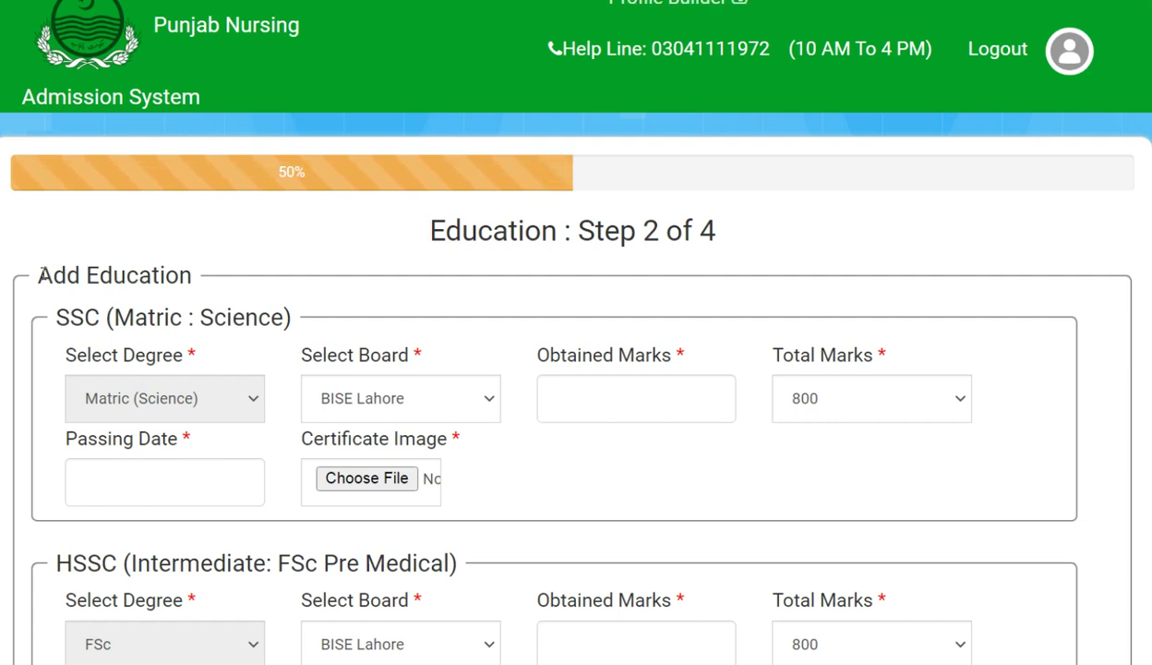
In the SSC (Matric : Science) section, set the board to BISE DG Khan, total marks to 1100 and obtained marks to 10960
left_click_drag(37, 275, 196, 277)
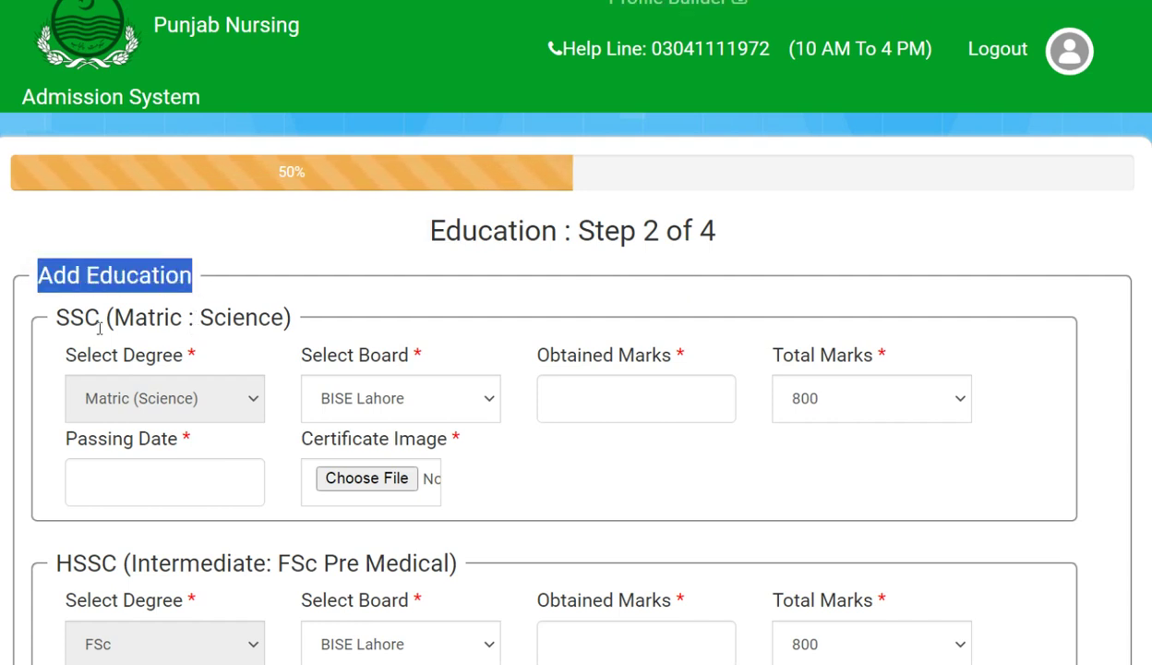
left_click(412, 397)
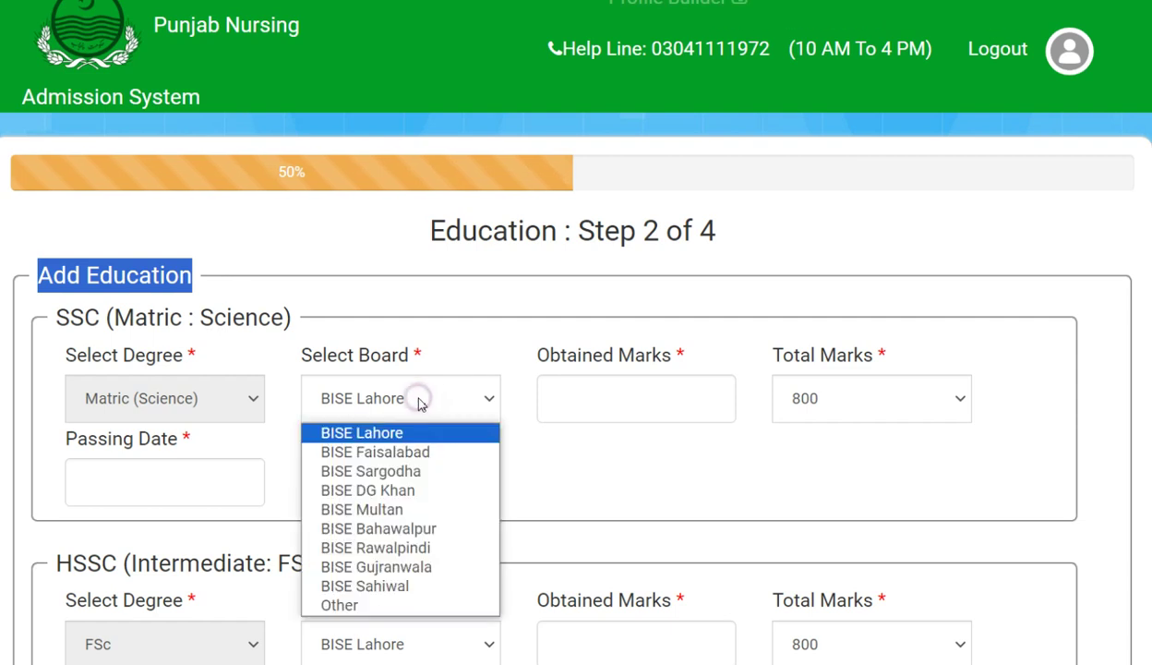
left_click(423, 490)
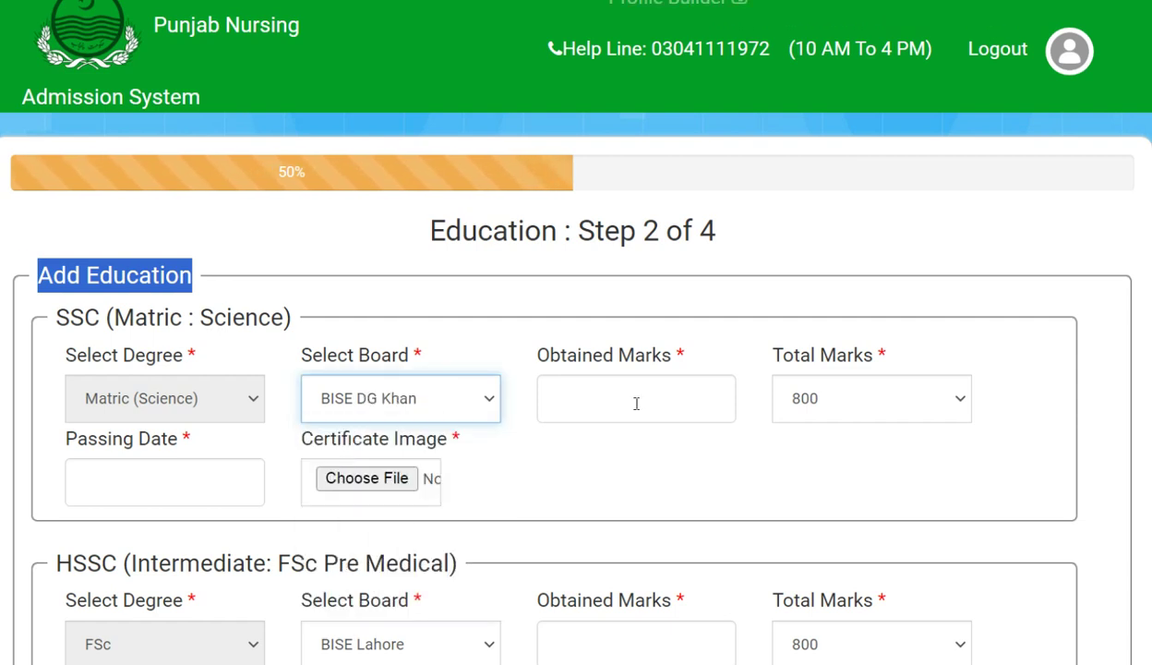
left_click(636, 403)
left_click(829, 398)
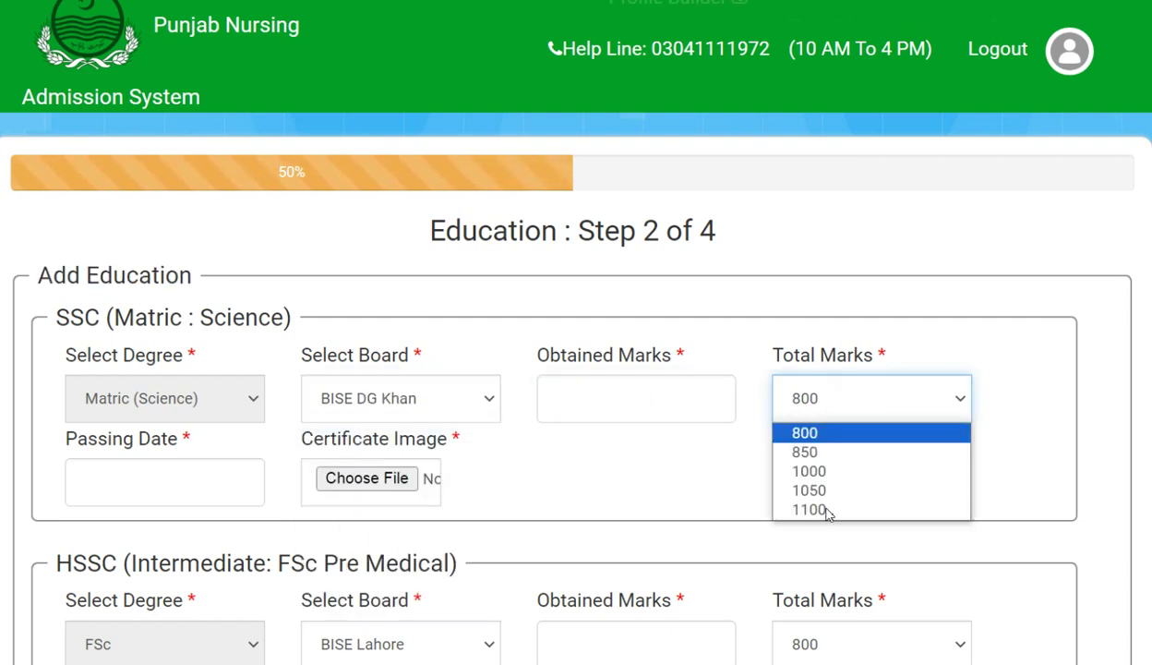
left_click(827, 509)
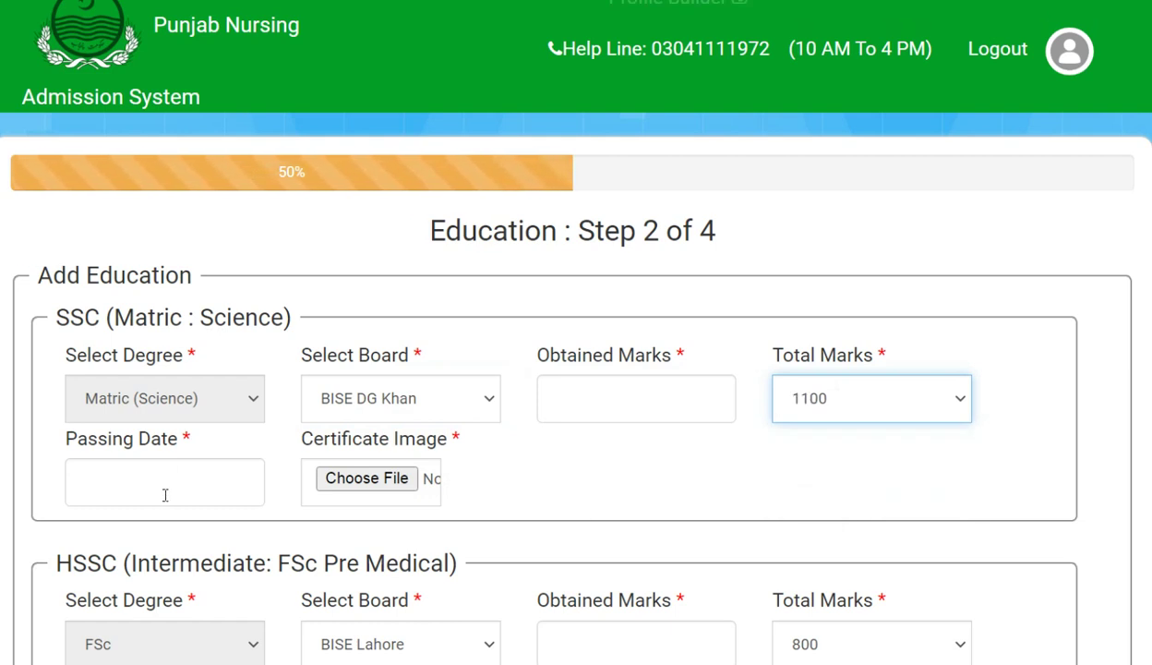
key("shift+Tab")
type("10960")
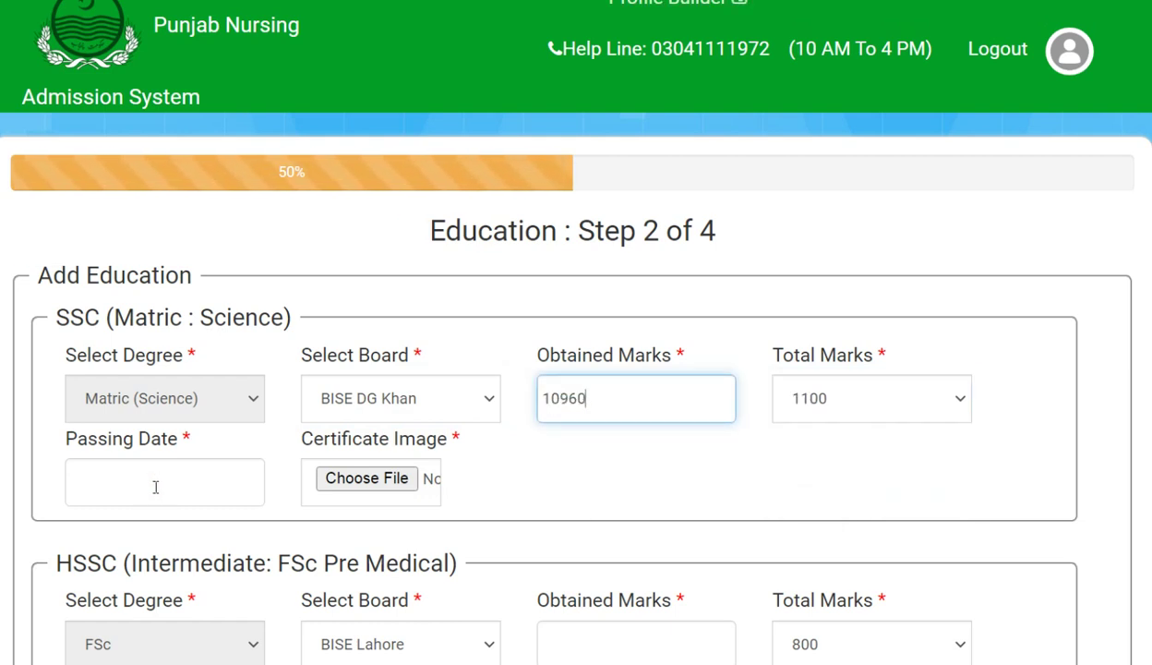
Check the SSC passing date and certificate image fields, and save the Education step to continue to Speciality
left_click_drag(64, 432, 197, 477)
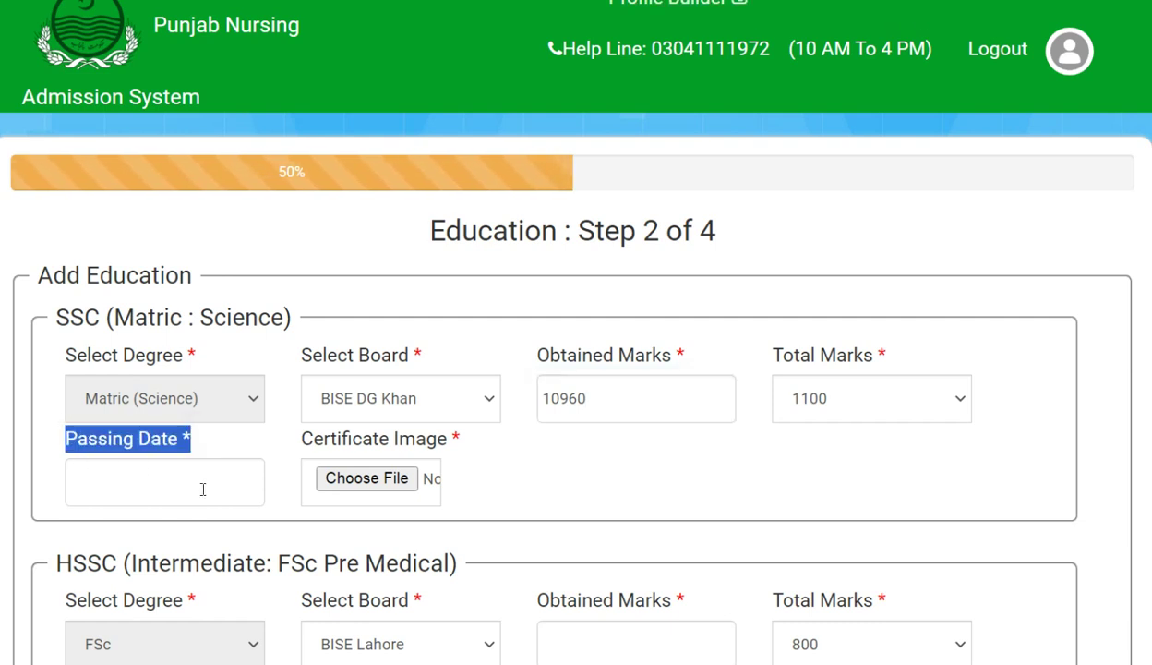
left_click_drag(297, 435, 453, 457)
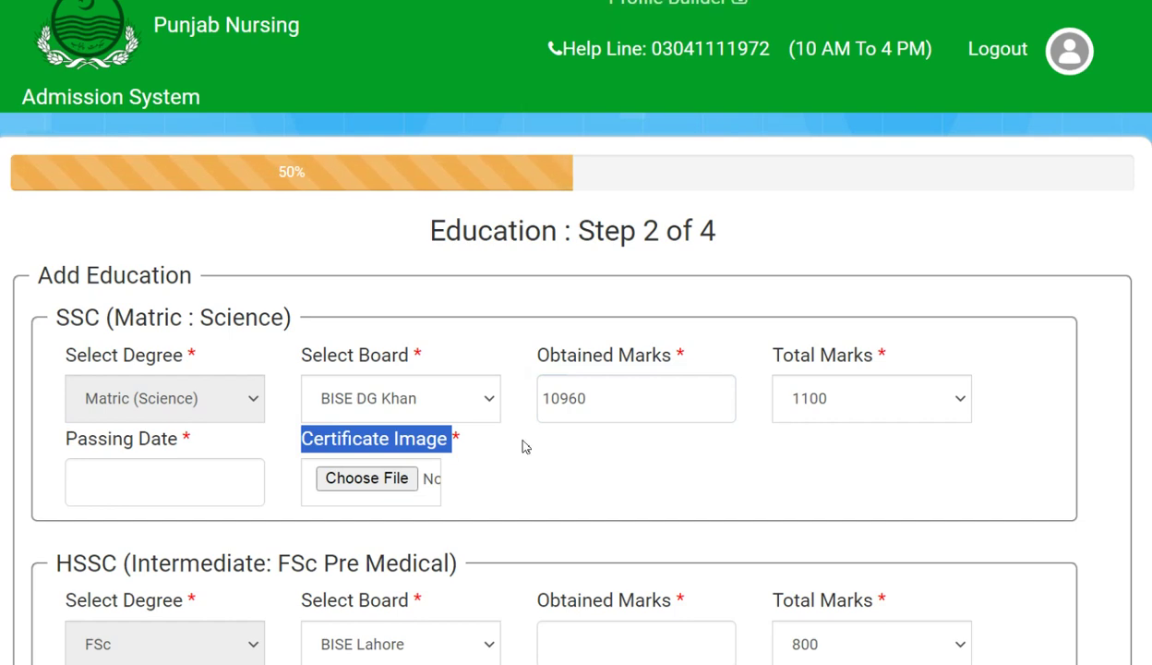
scroll(517, 452, "down", 4)
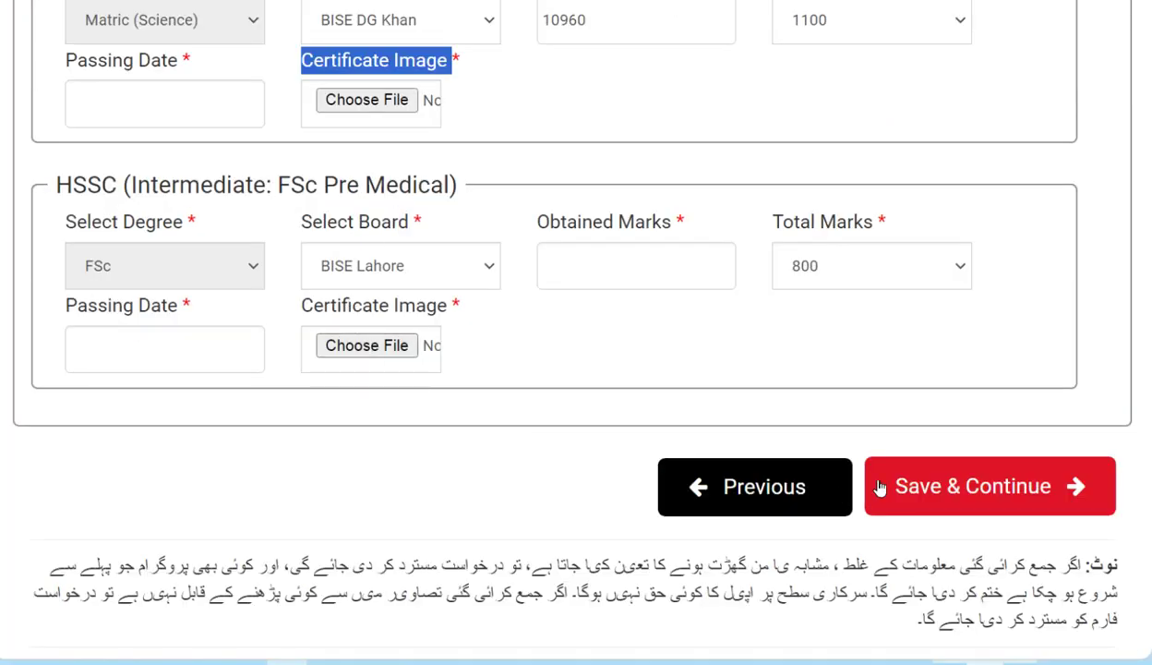
left_click(959, 501)
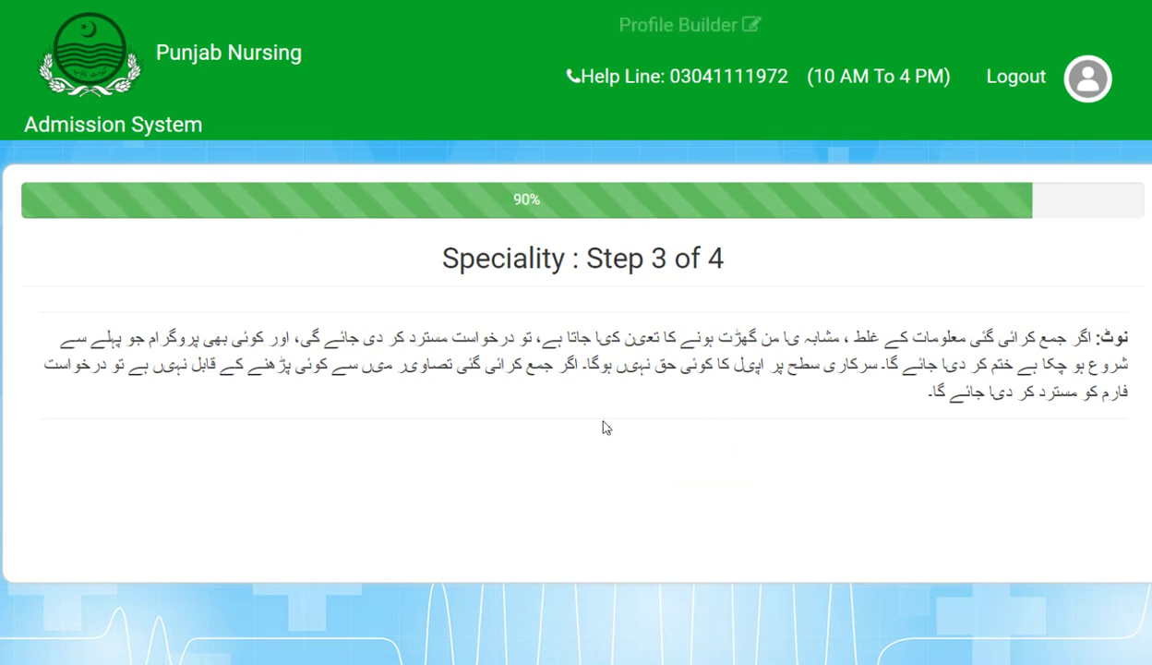
Read the Urdu note about incorrect information and unreadable pictures on the Speciality step
left_click_drag(900, 392, 1040, 360)
left_click_drag(945, 363, 1066, 363)
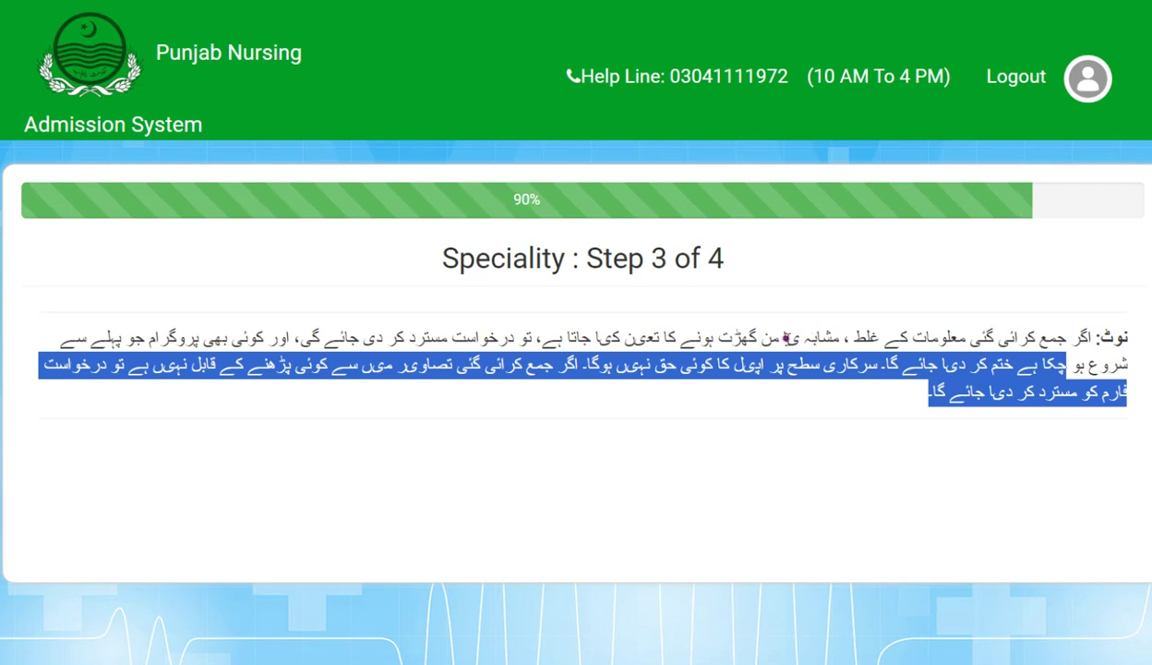
left_click_drag(799, 338, 633, 337)
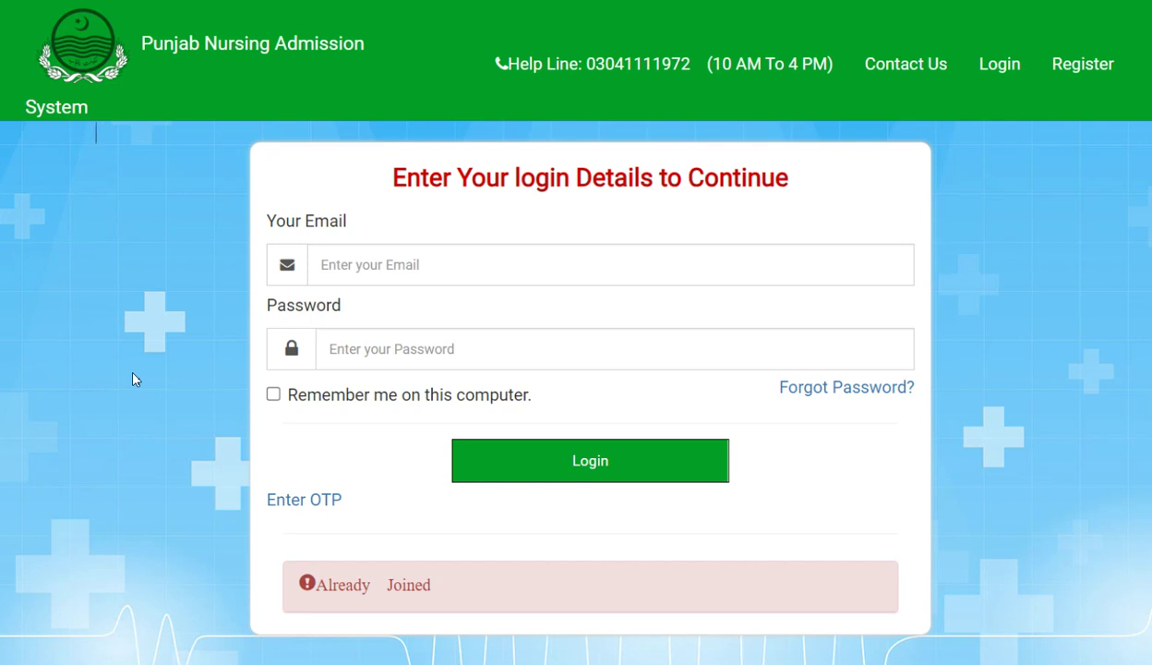
Examine the error message shown beneath the login form
left_click(448, 587)
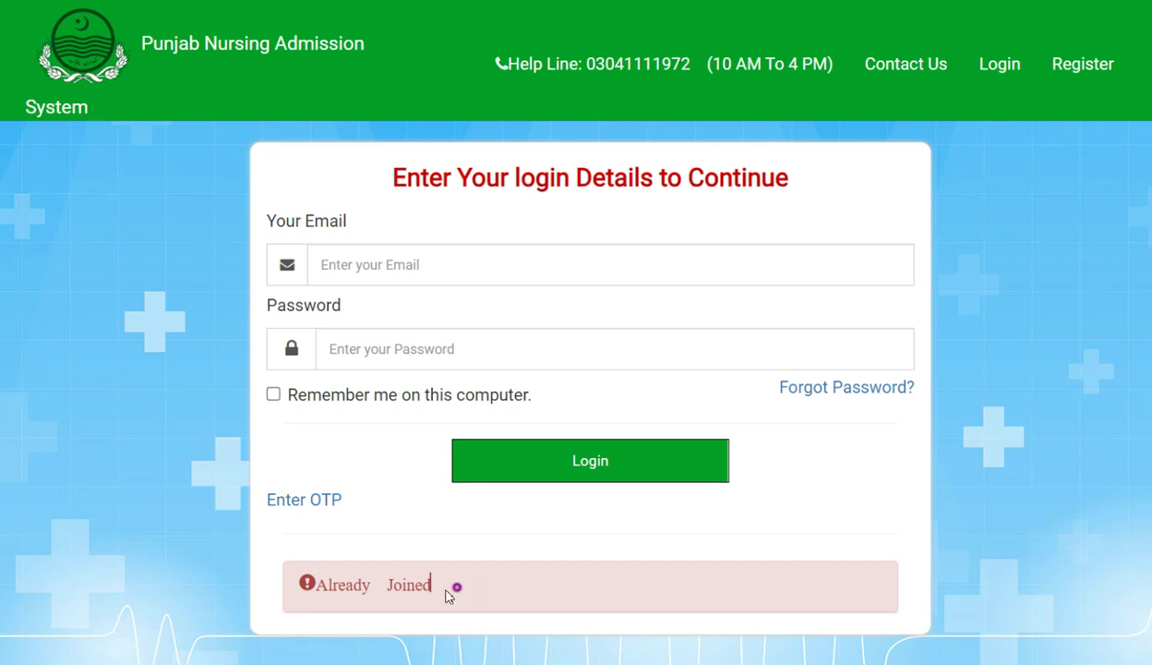
triple_click(314, 596)
left_click(154, 522)
left_click_drag(450, 588, 321, 596)
left_click(308, 597)
left_click_drag(455, 593, 306, 596)
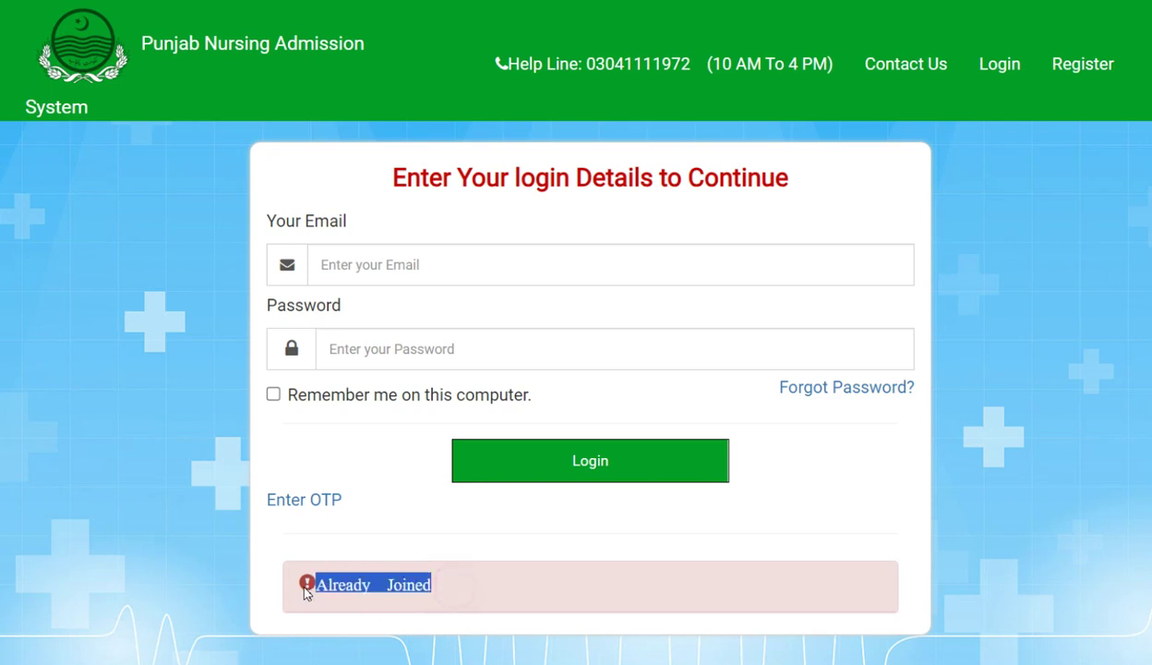
left_click(154, 552)
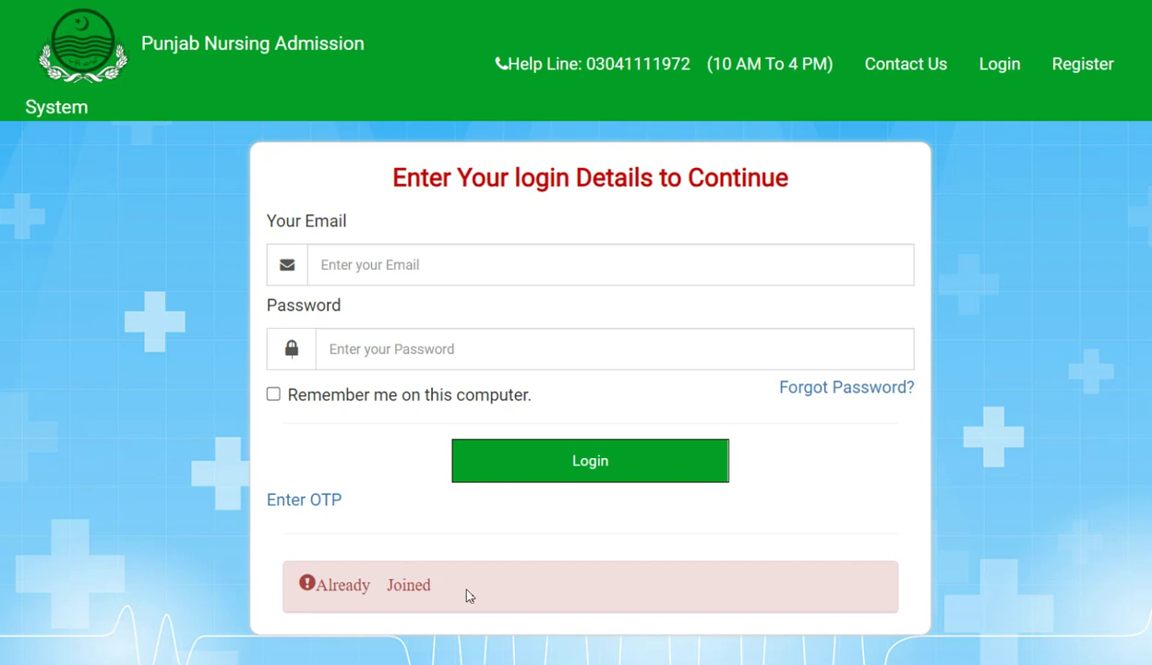
left_click_drag(465, 582, 297, 571)
left_click(143, 510)
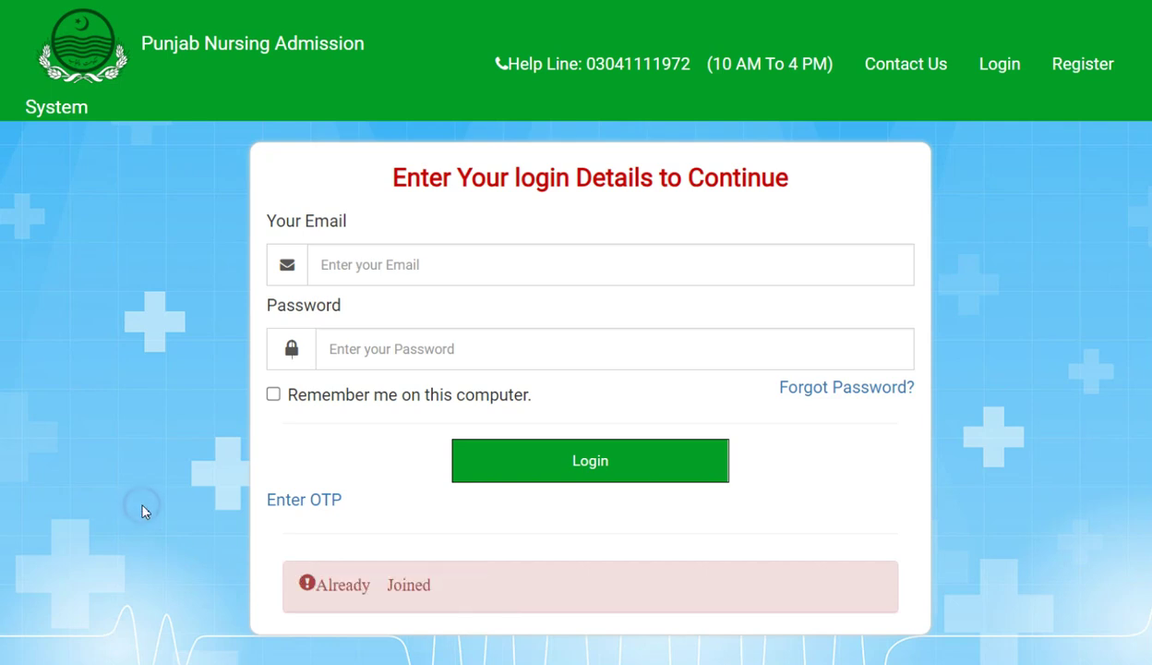